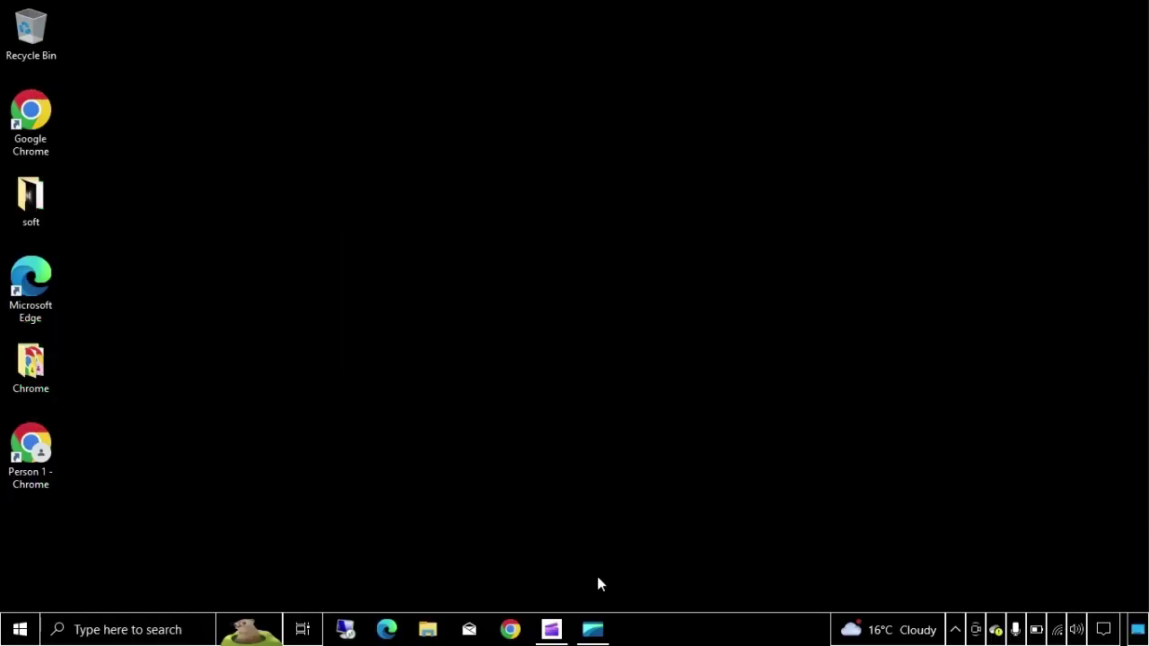
# - Refresh the desktop from its right-click menu
pyautogui.moveTo(596, 630)
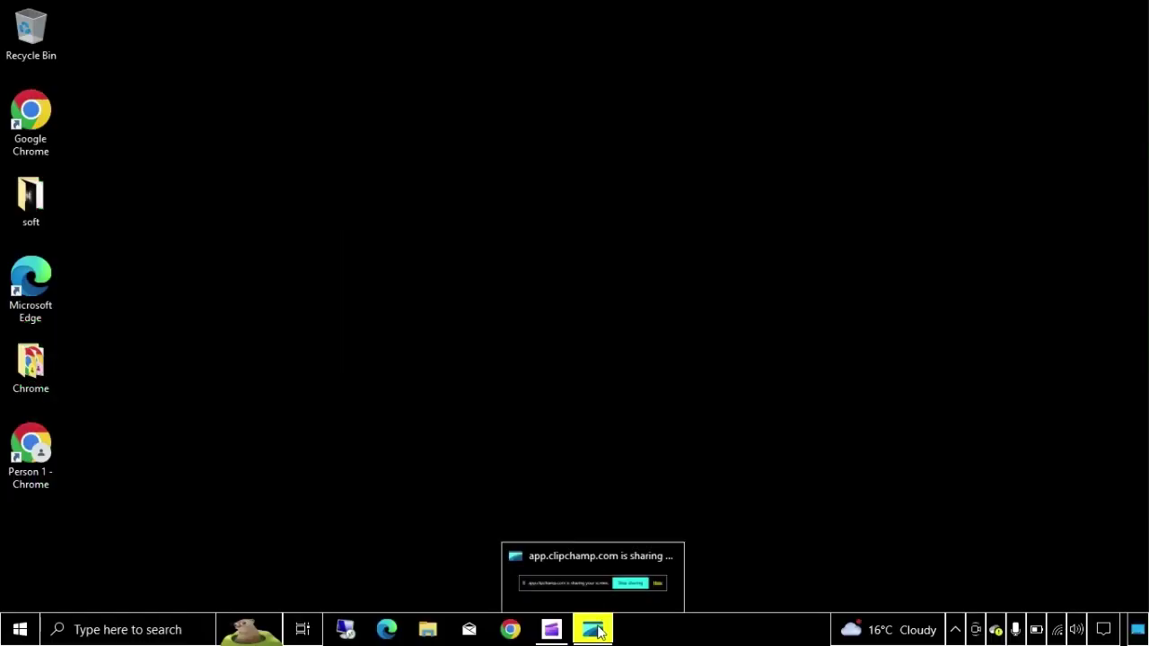
pyautogui.rightClick(600, 287)
pyautogui.click(628, 335)
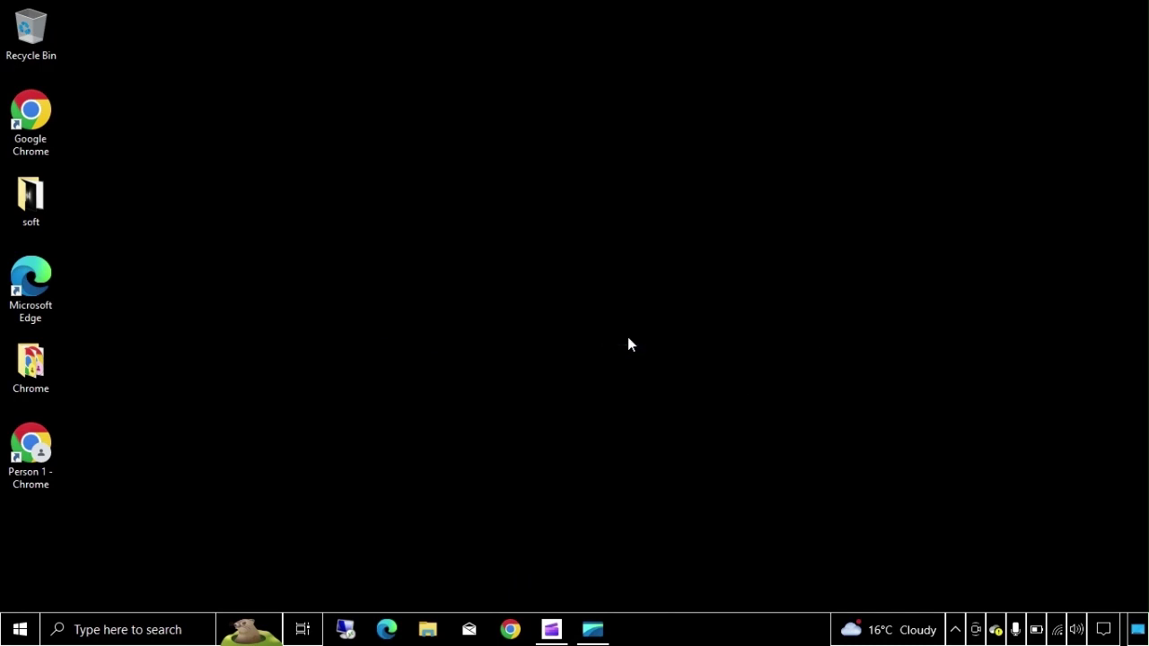
# - Launch Mail from the taskbar, close it, then search 'mail' in the Start menu
pyautogui.click(469, 629)
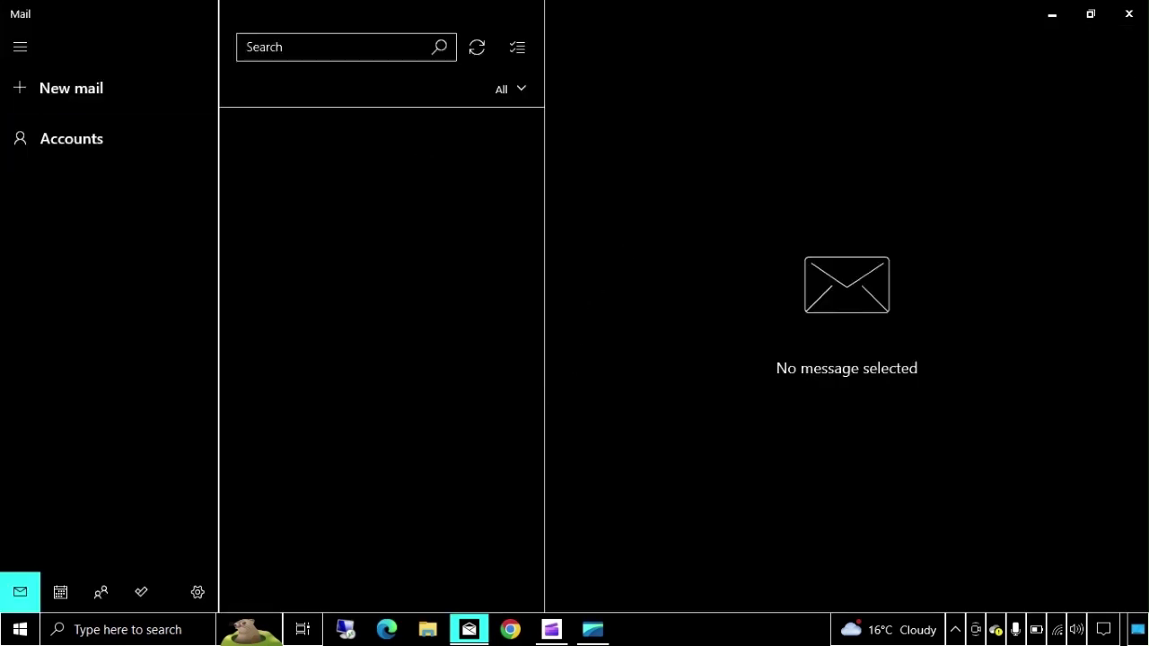
pyautogui.click(1129, 15)
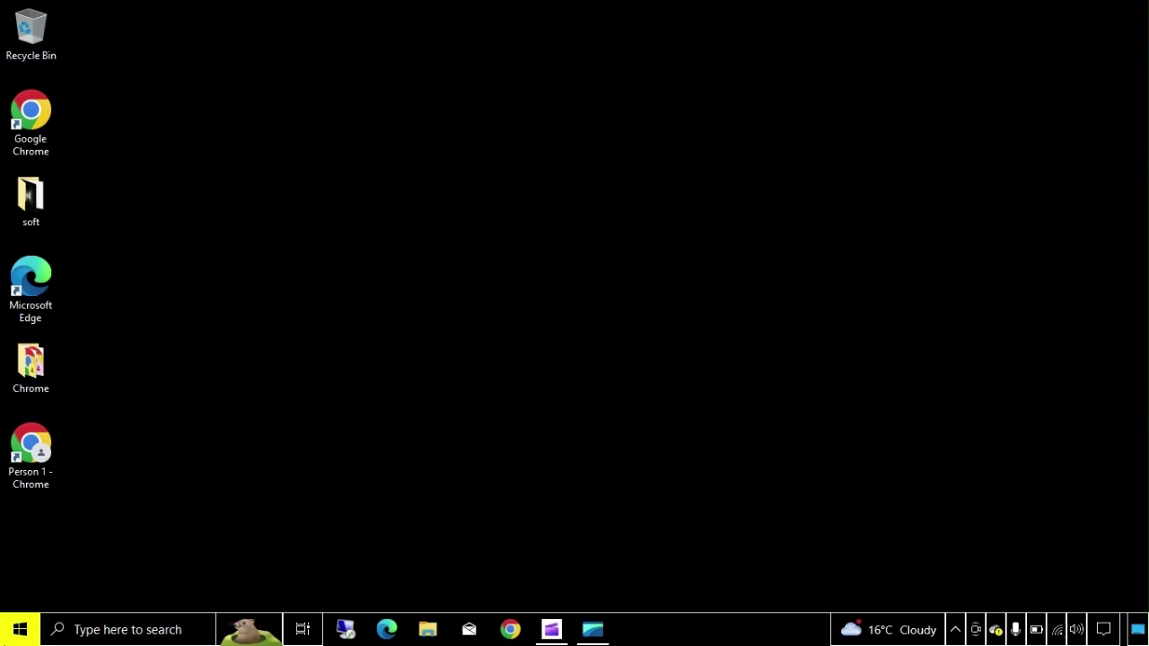
pyautogui.click(20, 629)
pyautogui.write('mail')
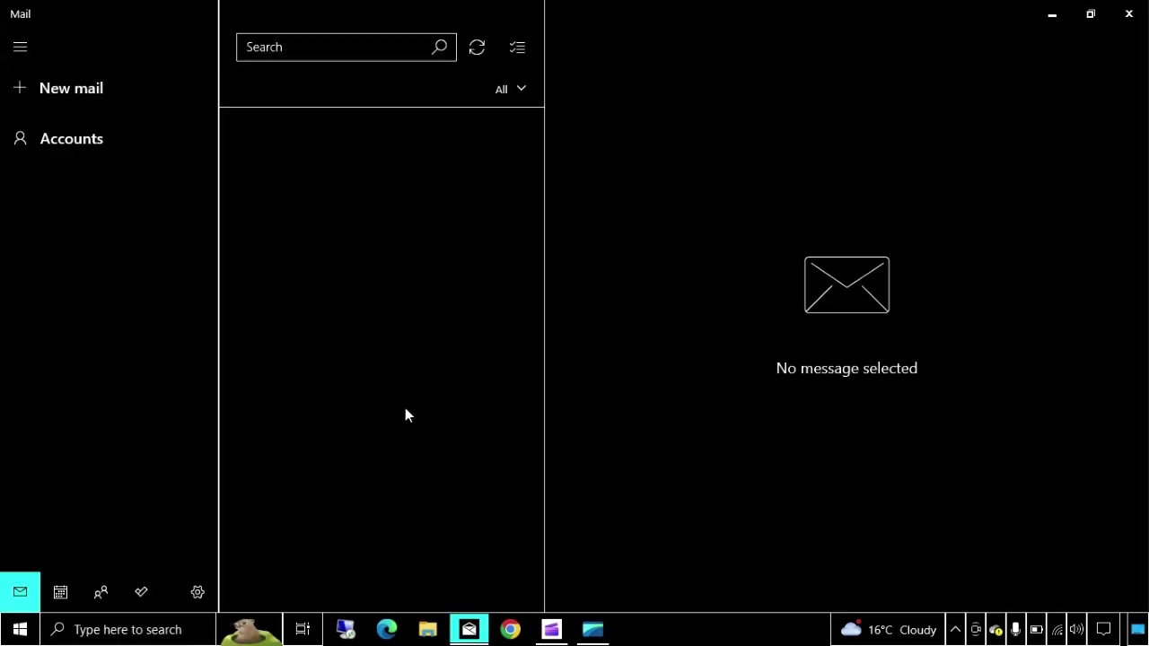
# - Go to Accounts > Add account and pick Google from the provider list
pyautogui.click(79, 140)
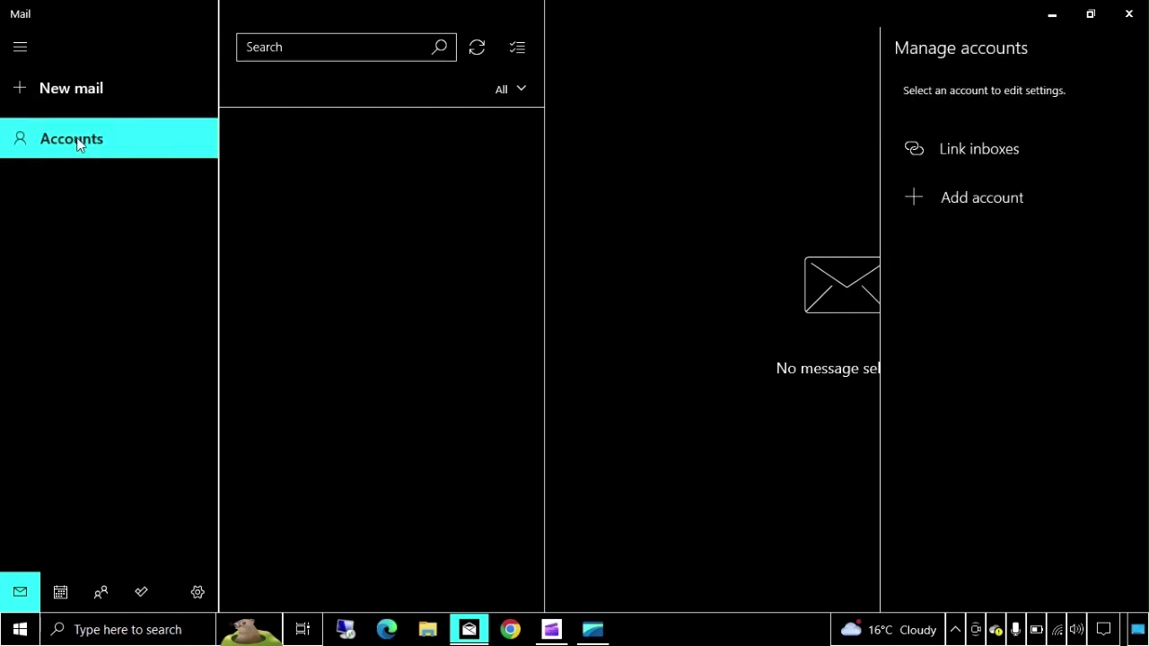
pyautogui.click(990, 197)
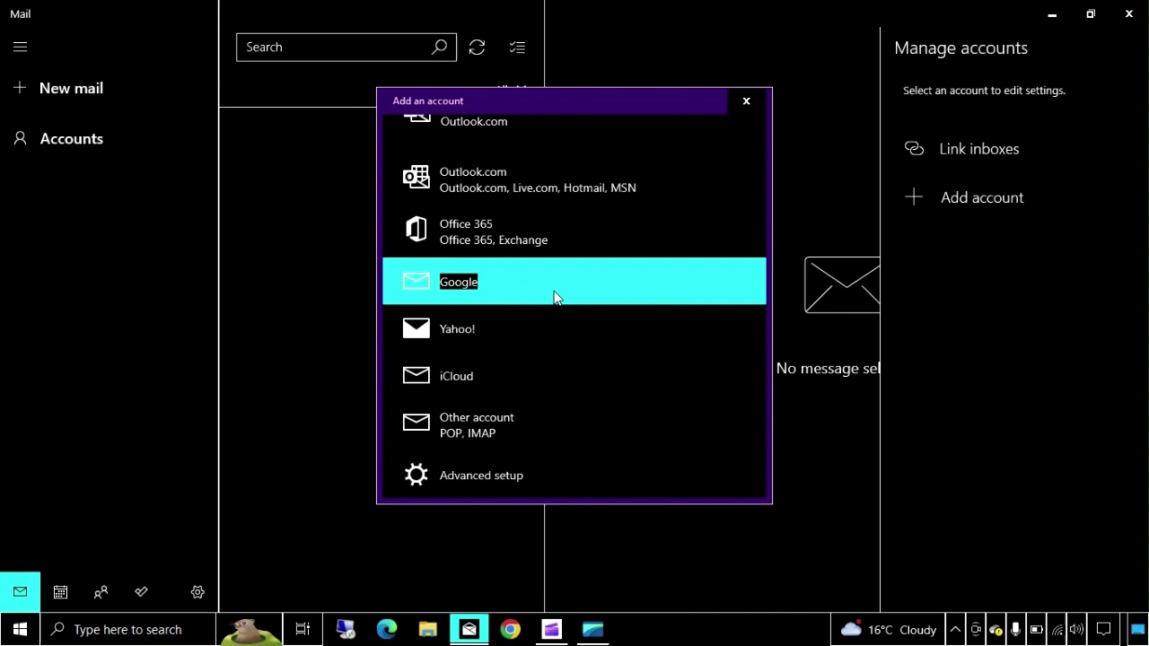
pyautogui.click(478, 283)
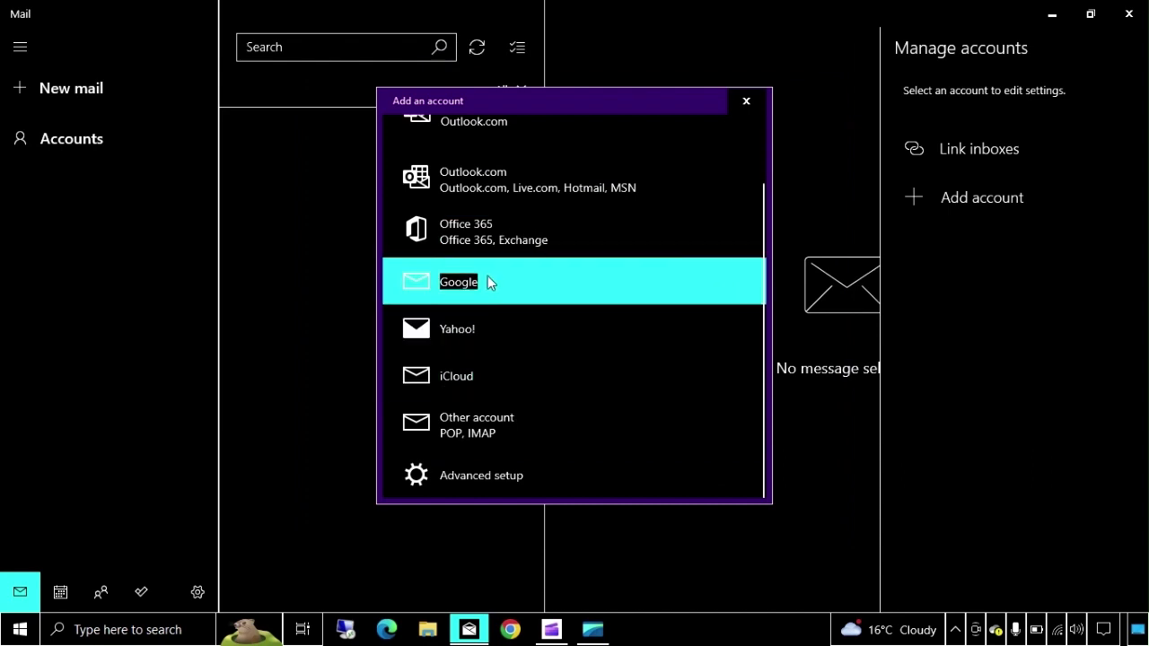
# - Choose Google and sign in with the Gmail address and its password, reaching the consent page
pyautogui.click(473, 285)
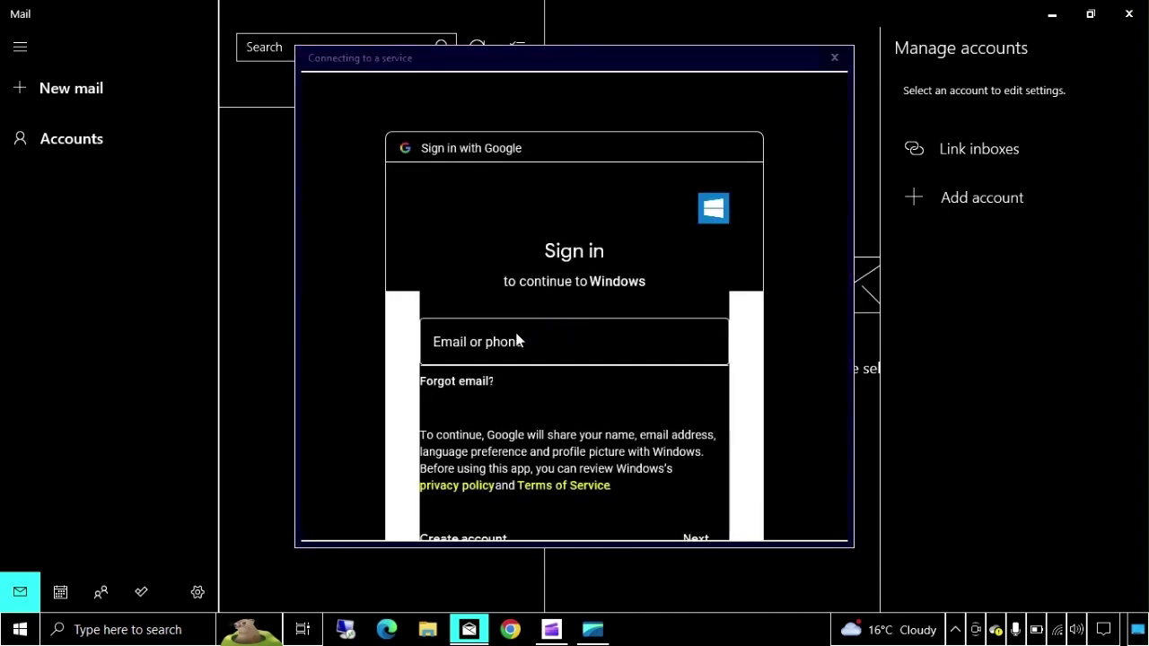
pyautogui.click(515, 336)
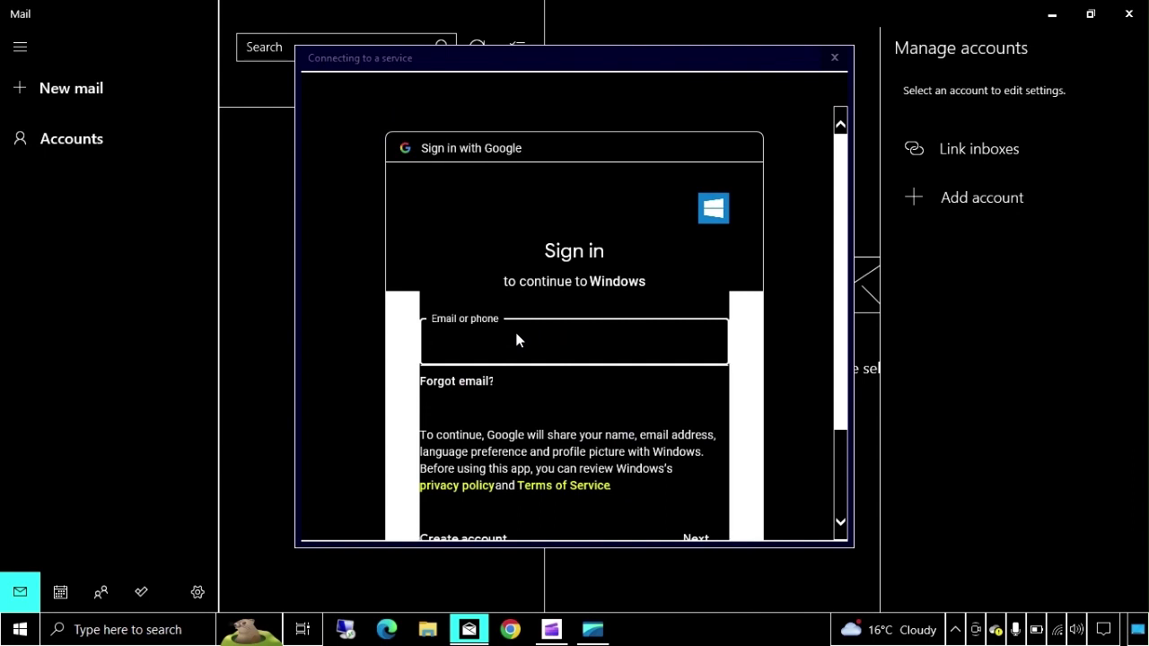
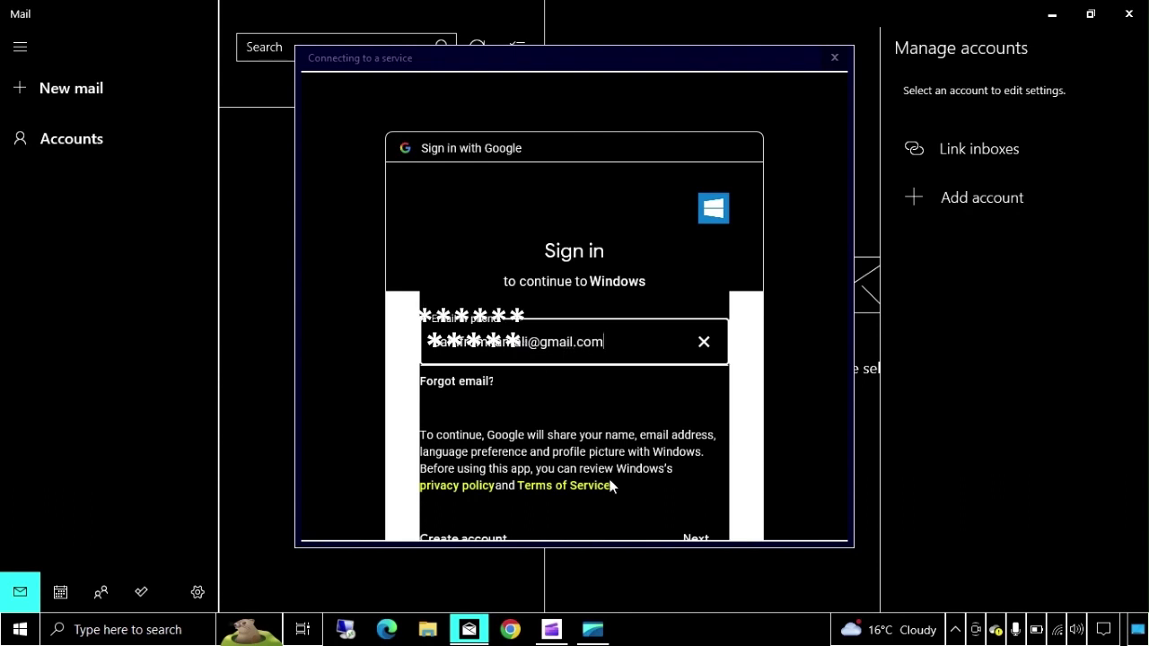
pyautogui.click(708, 542)
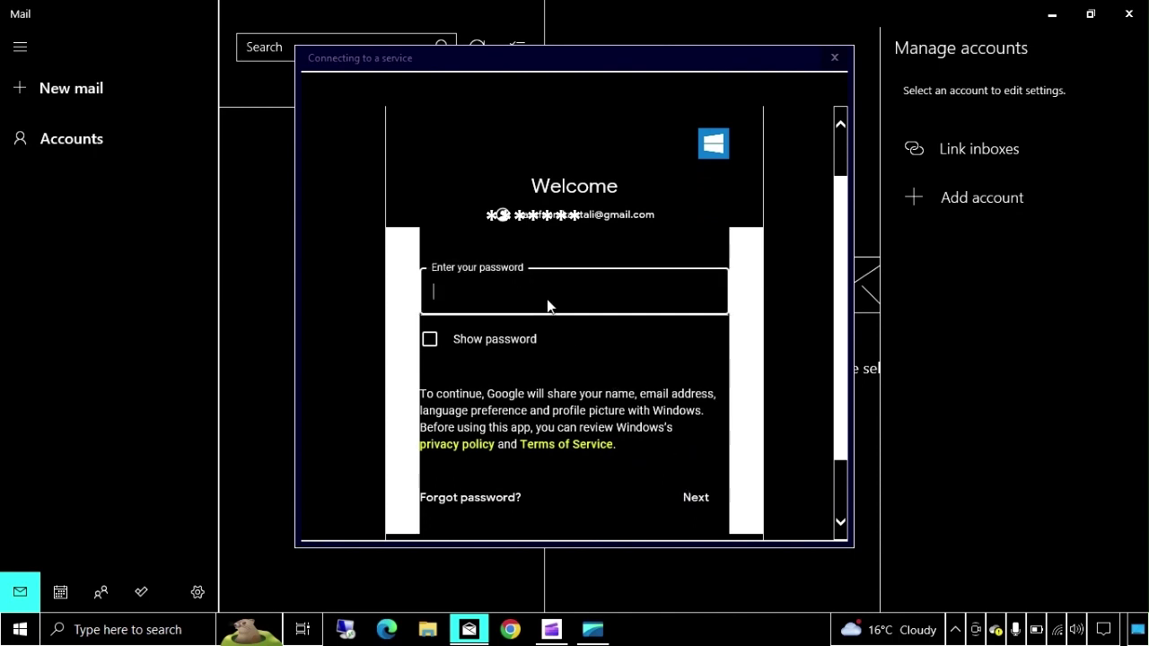
pyautogui.write('••••••••')
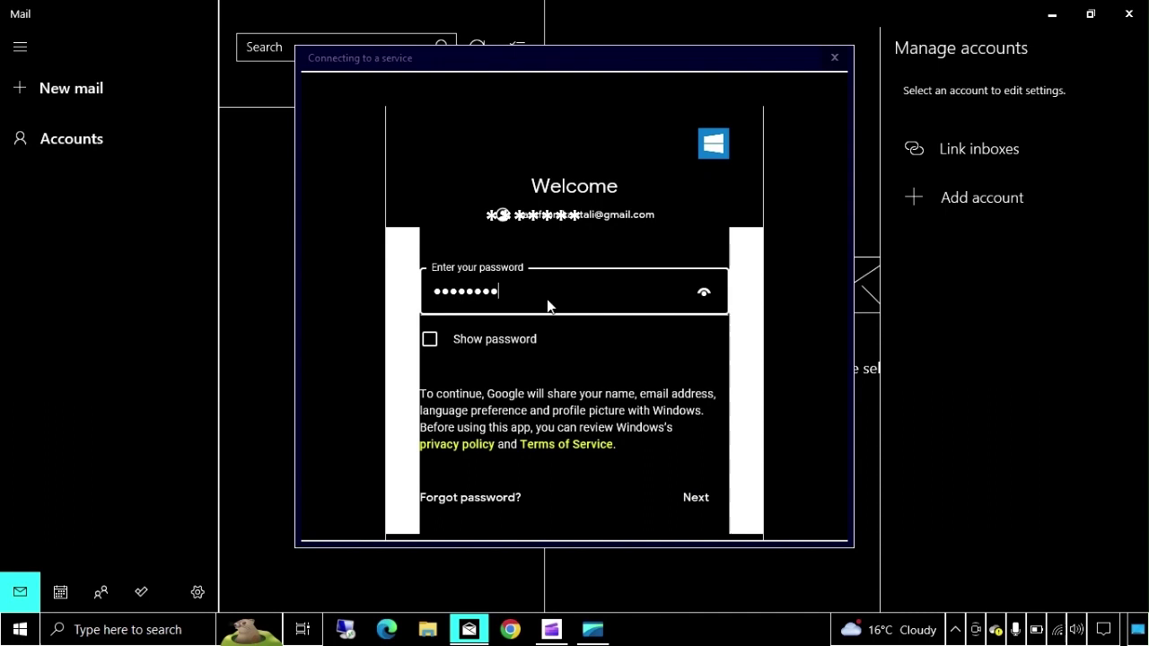
pyautogui.write('•••••')
pyautogui.click(701, 502)
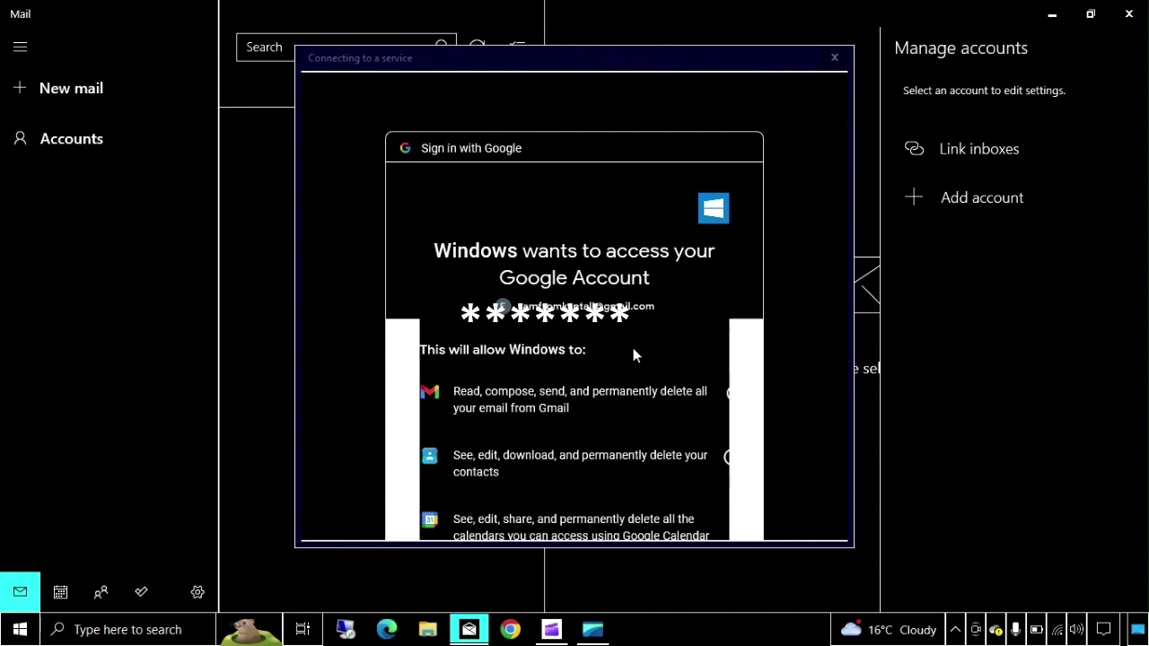
pyautogui.scroll(-5, 632, 352)
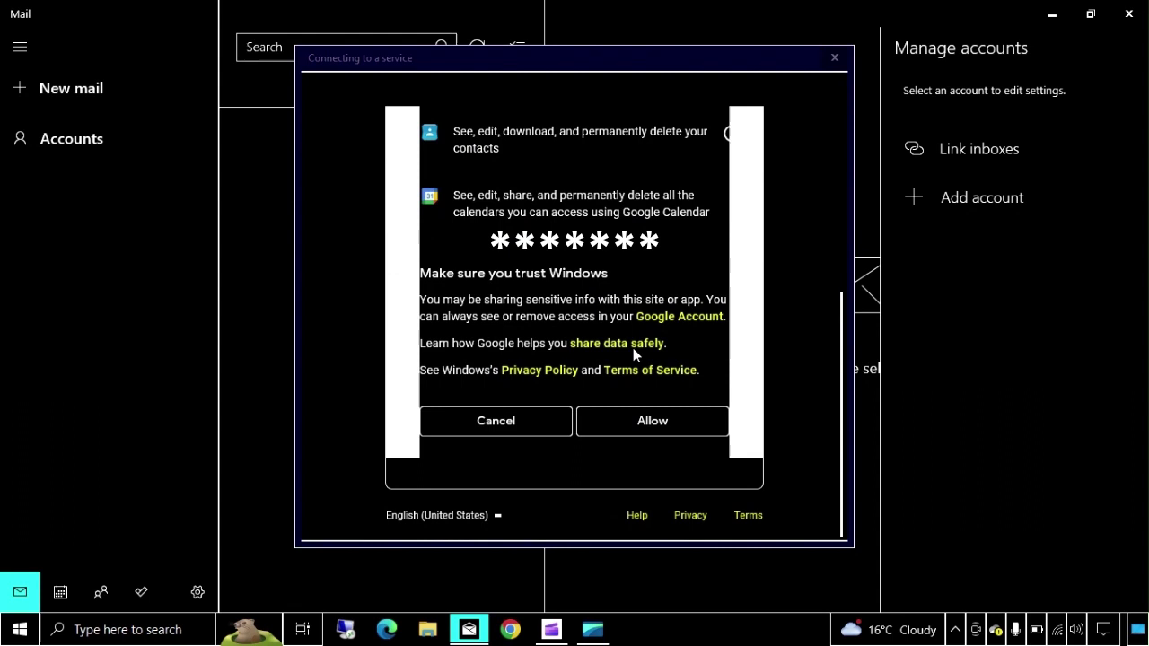
# - Allow Windows access, enter a sender name, and complete the Gmail account setup
pyautogui.click(652, 421)
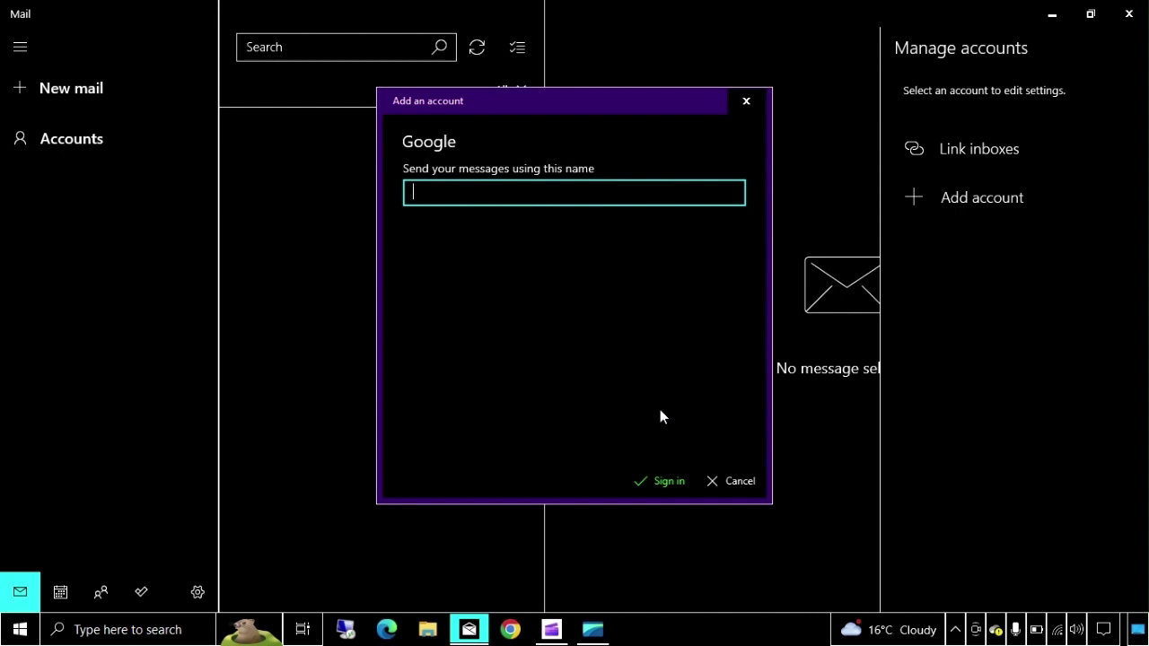
pyautogui.write('CSK')
pyautogui.click(664, 478)
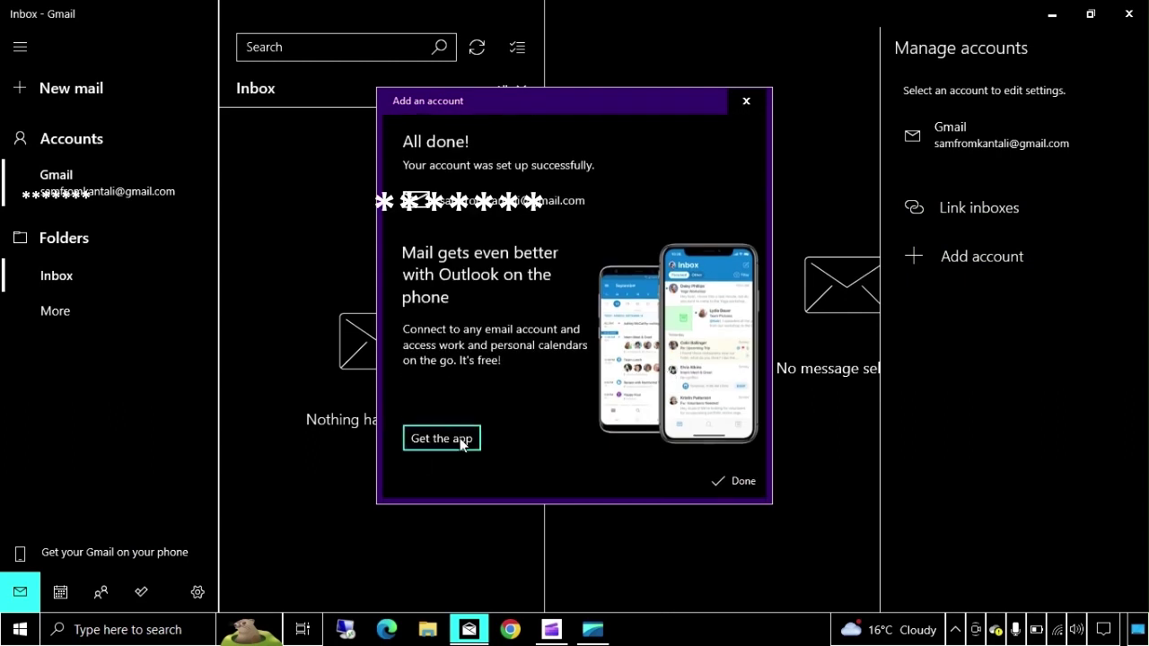
pyautogui.click(726, 489)
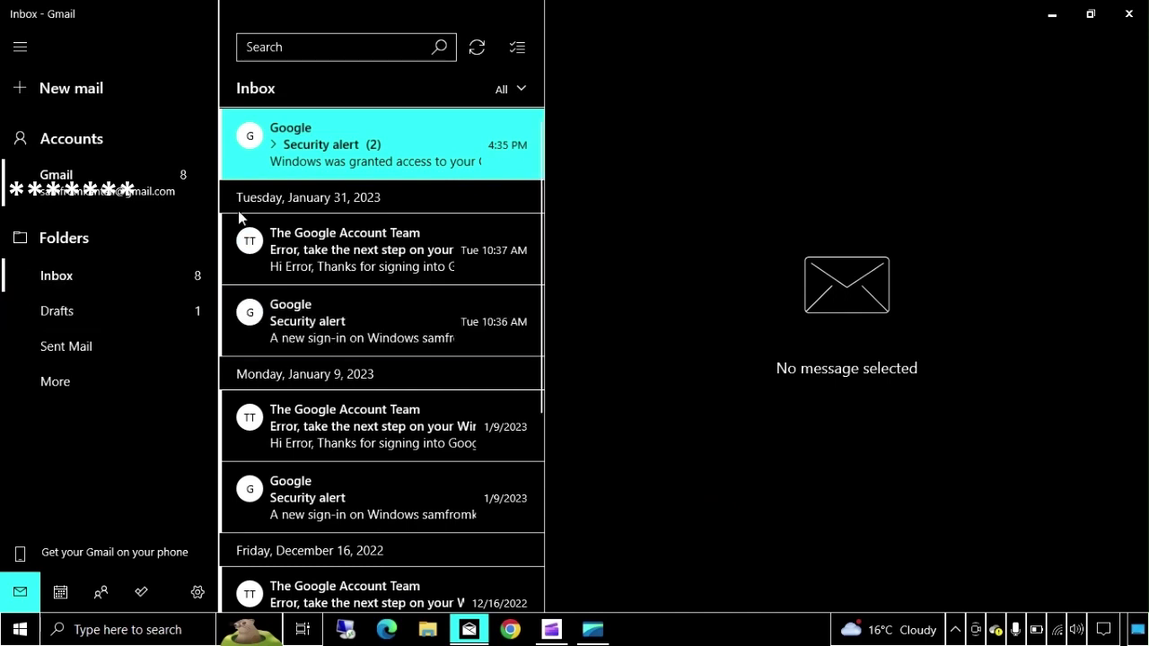
# - Scroll through the synced Gmail inbox and start a new mail draft
pyautogui.scroll(-2, 314, 366)
pyautogui.scroll(3, 314, 366)
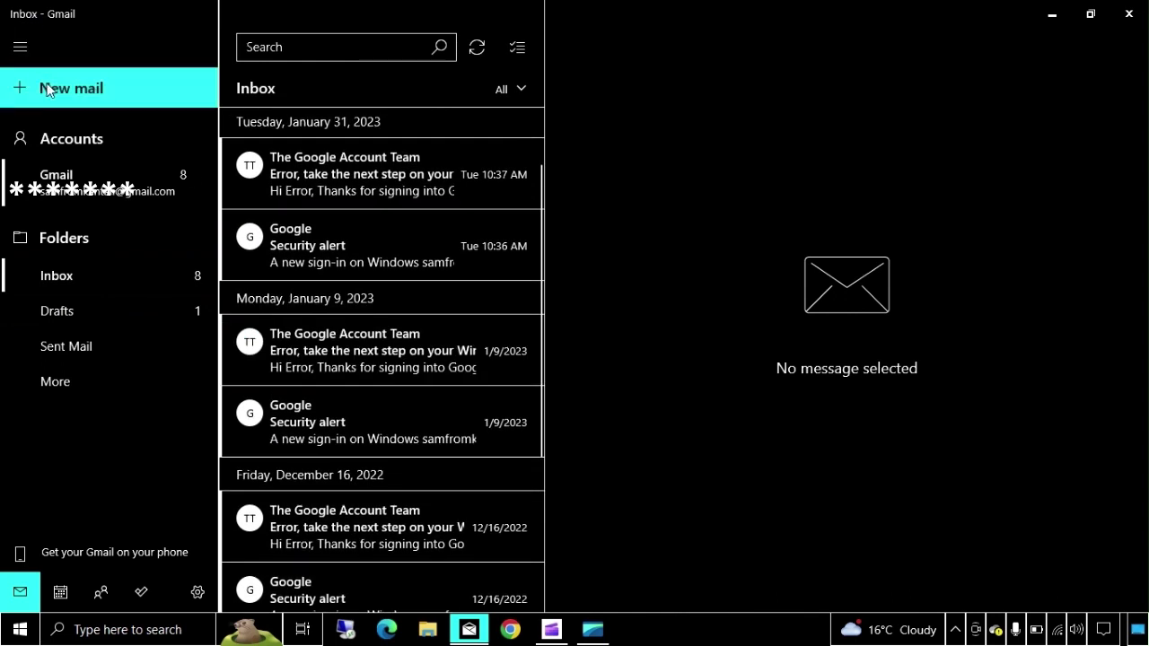
pyautogui.click(49, 90)
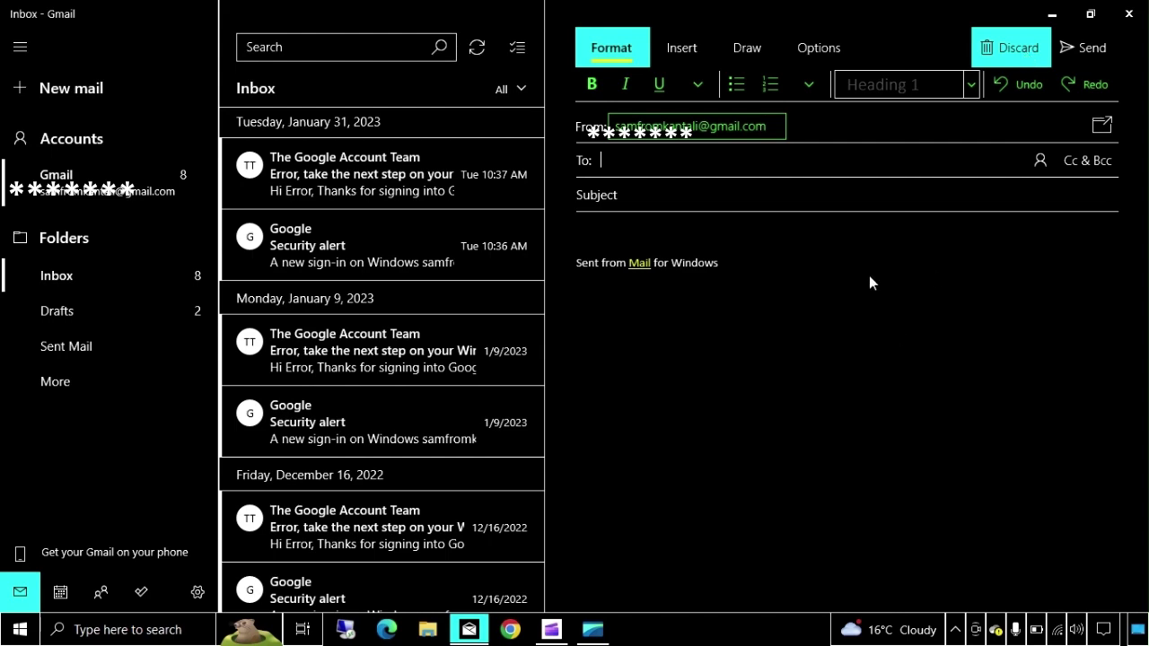
# - Discard the draft, view Sent Mail, then open the Jan 31 Google Account Team message
pyautogui.click(496, 349)
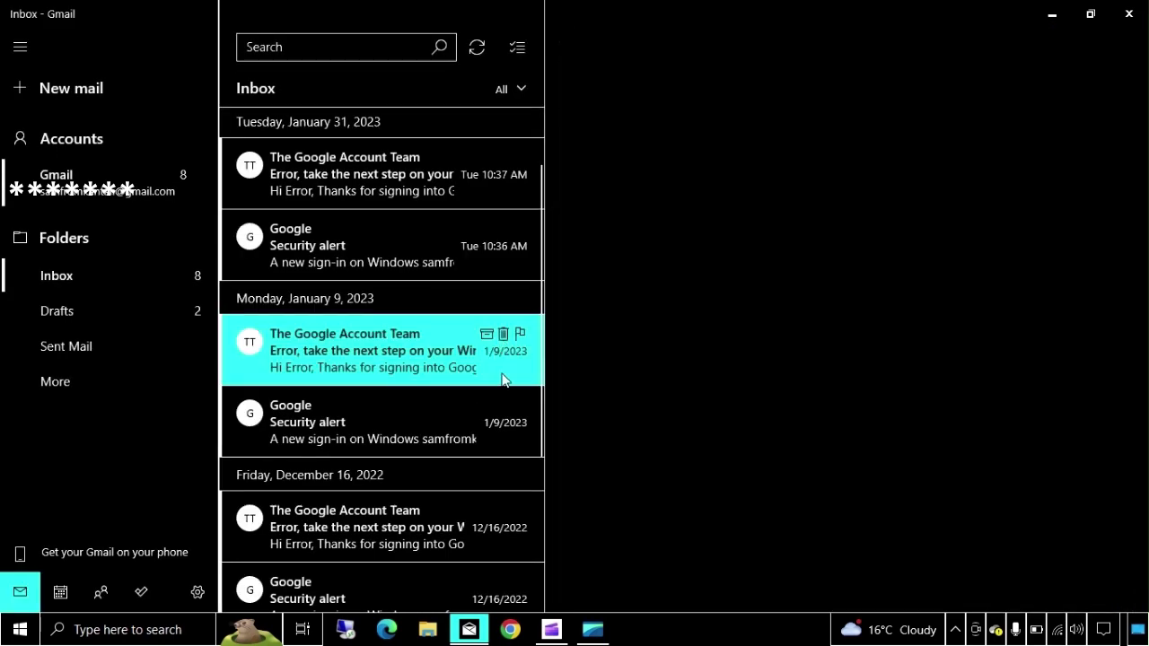
pyautogui.click(80, 348)
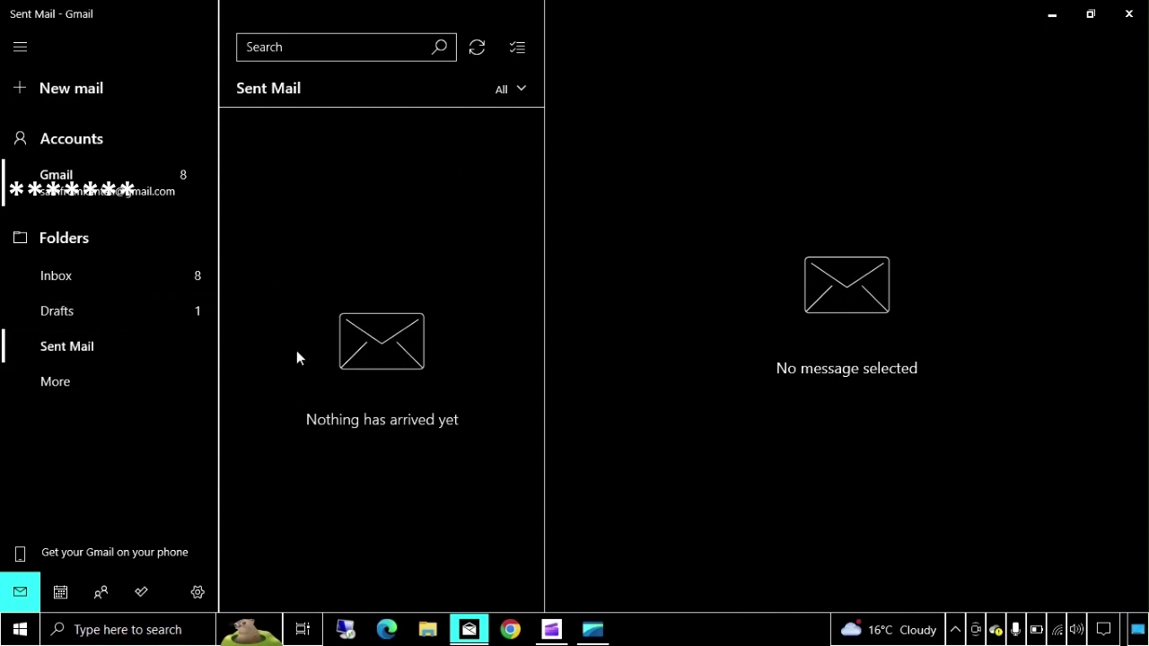
pyautogui.click(74, 285)
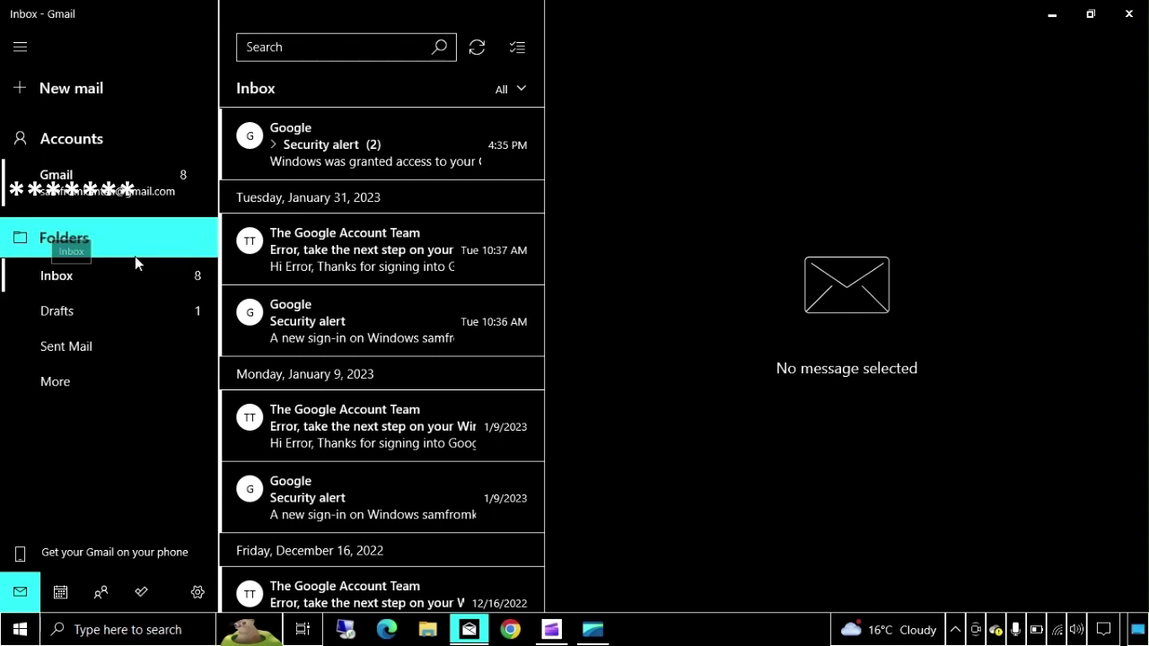
pyautogui.click(260, 269)
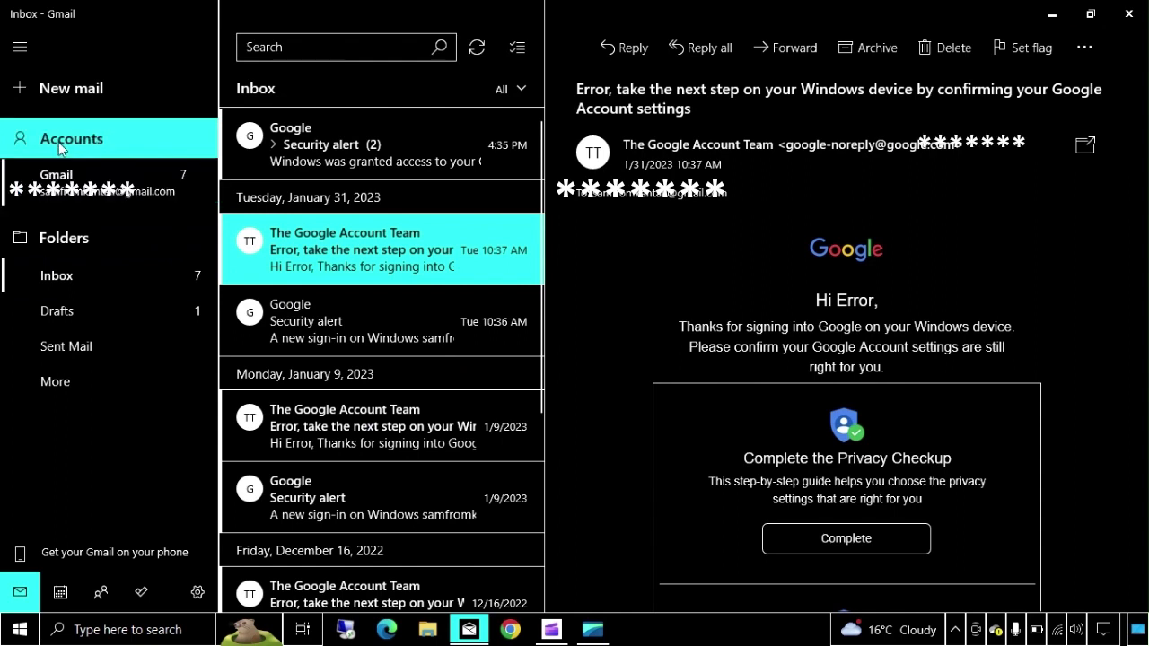
# - Delete the Gmail account from this device and close the Mail window
pyautogui.click(61, 148)
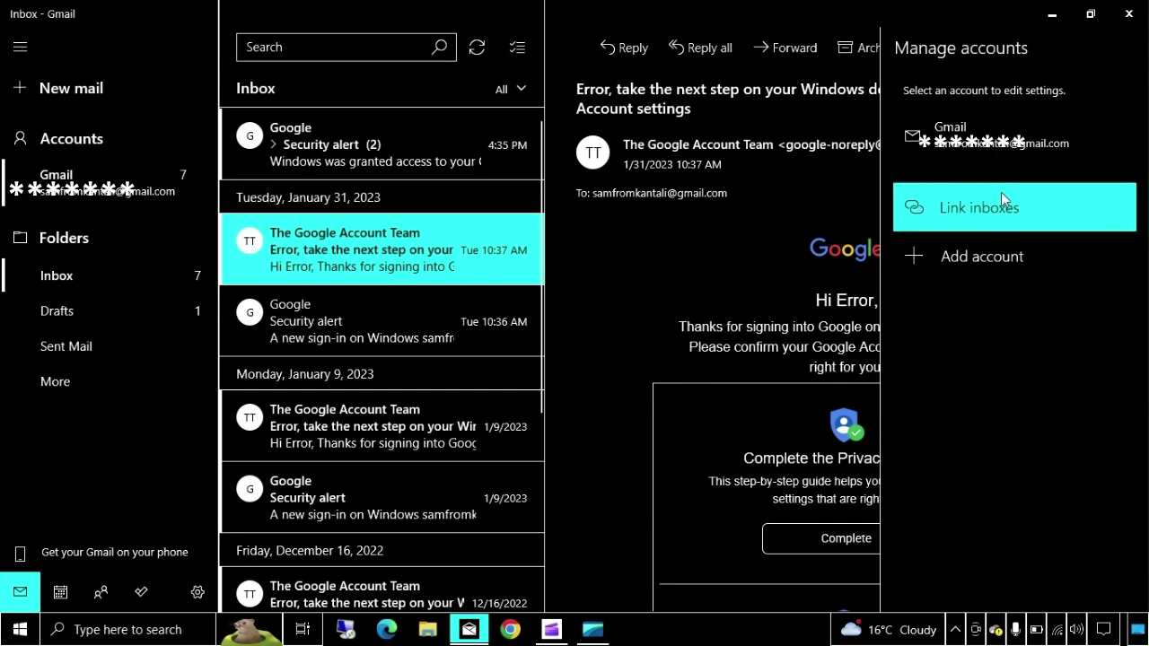
pyautogui.click(1004, 143)
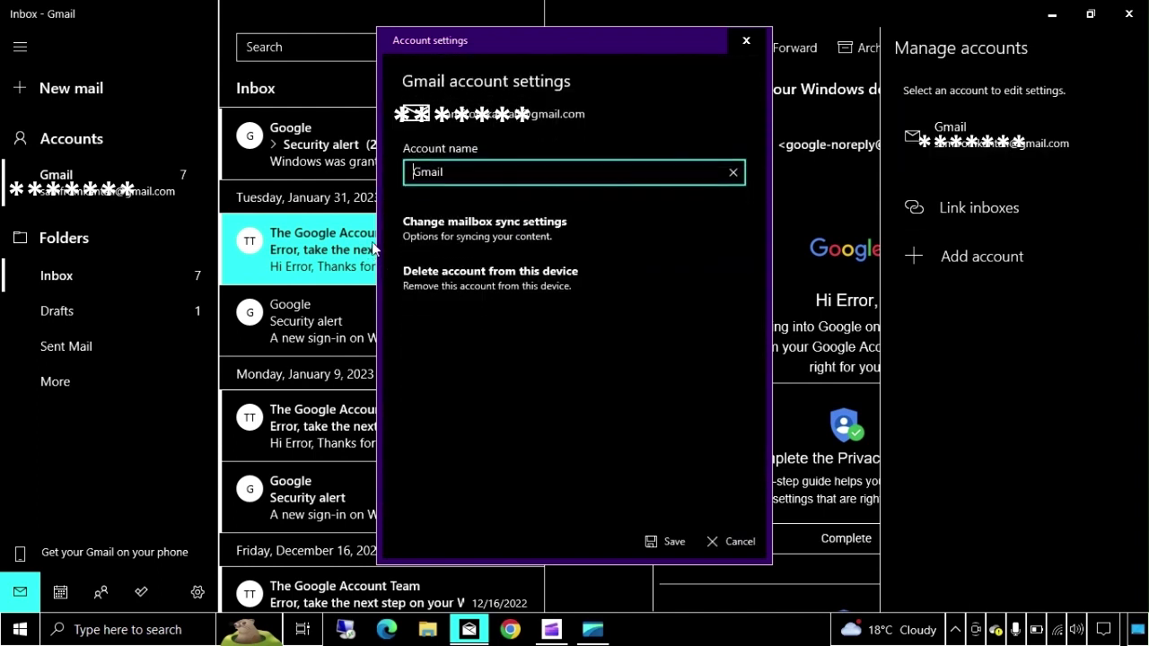
pyautogui.click(444, 273)
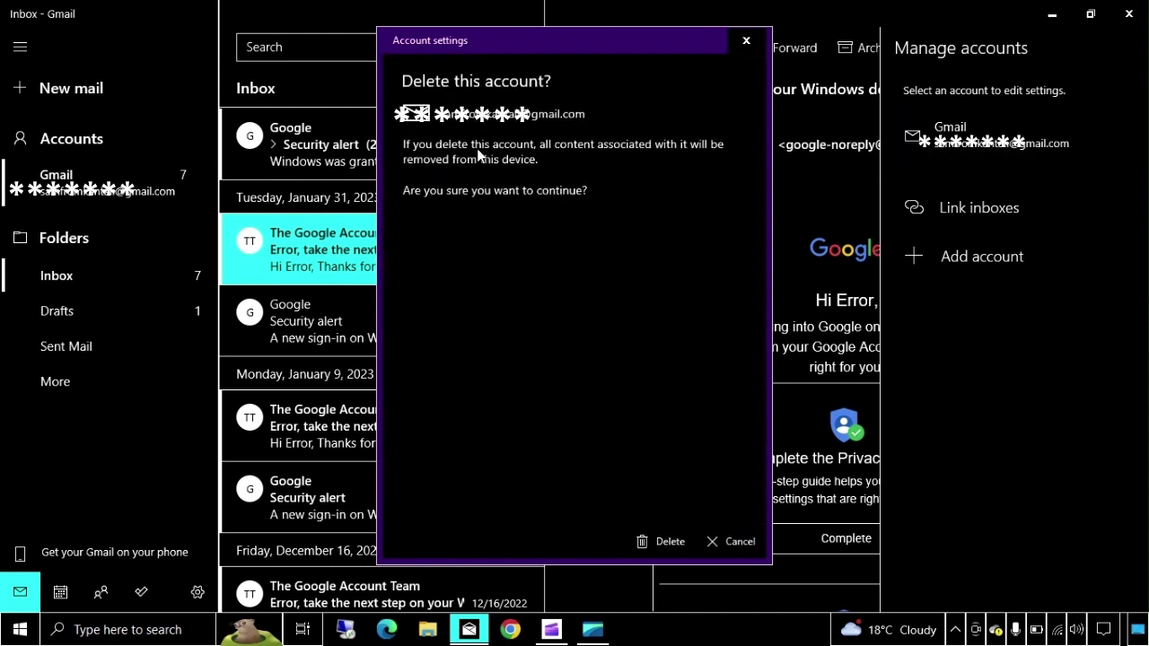
pyautogui.click(664, 542)
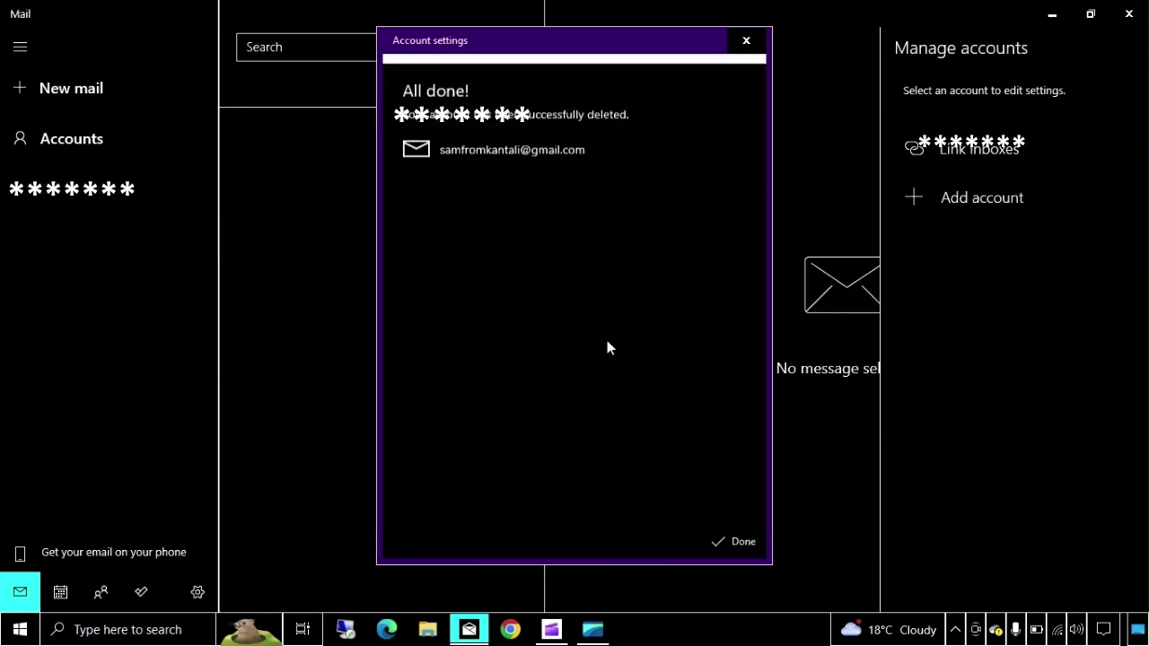
pyautogui.click(734, 541)
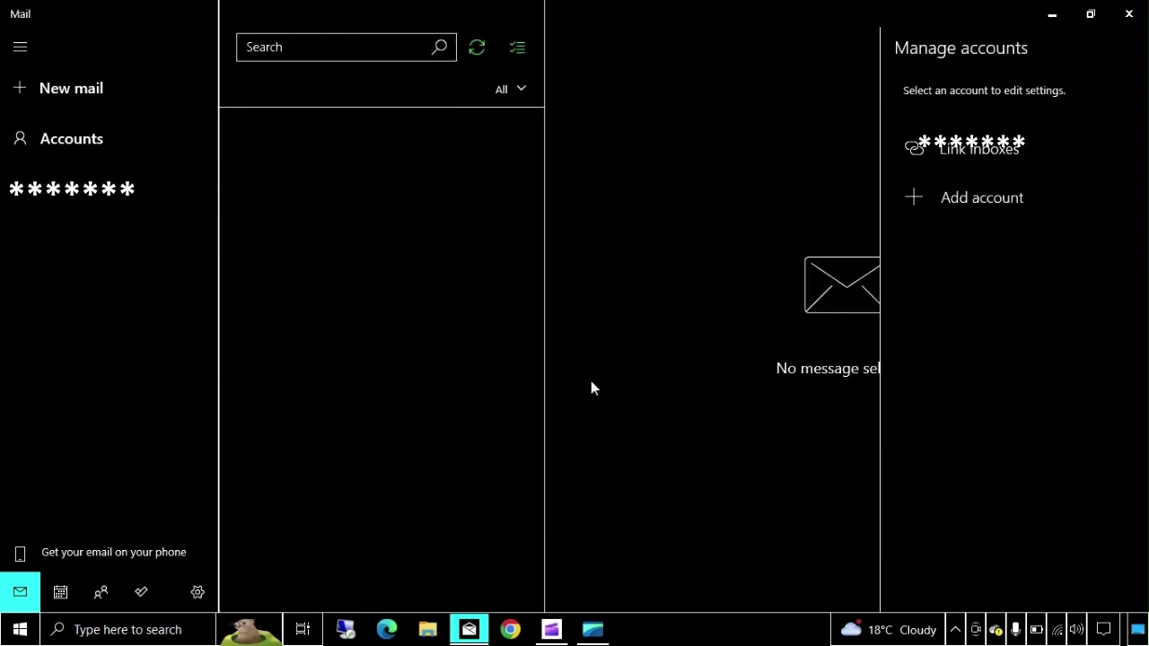
pyautogui.click(146, 334)
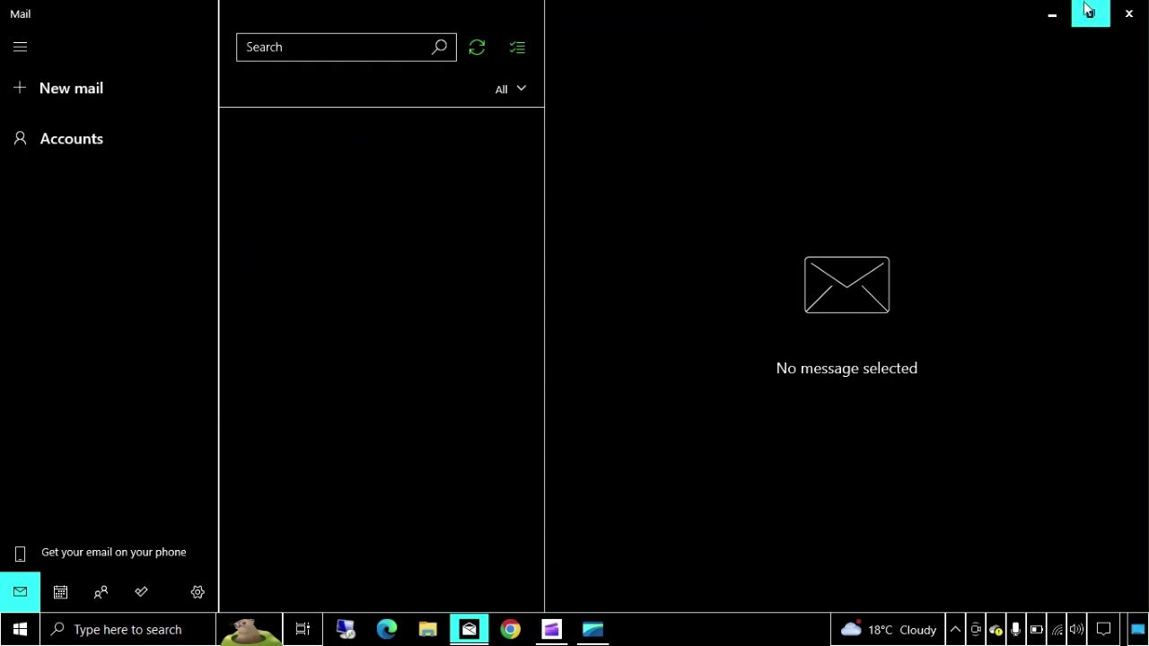
pyautogui.click(1128, 13)
# - Reopen Mail and choose Outlook.com from the Add an account provider list
pyautogui.click(478, 635)
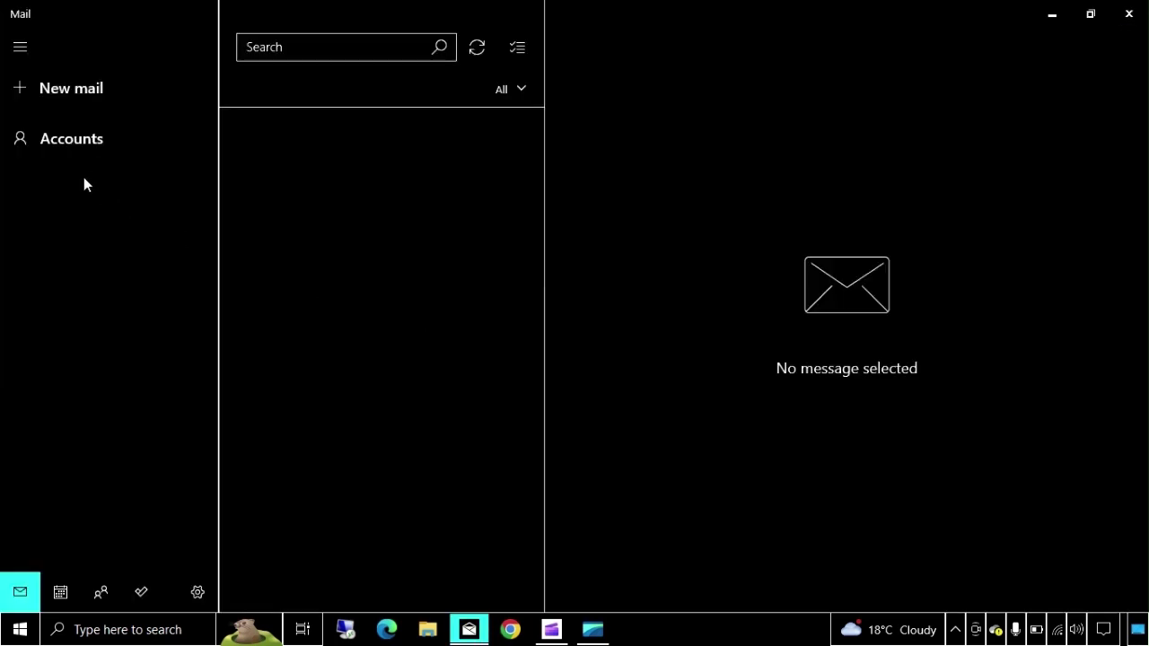
pyautogui.click(77, 153)
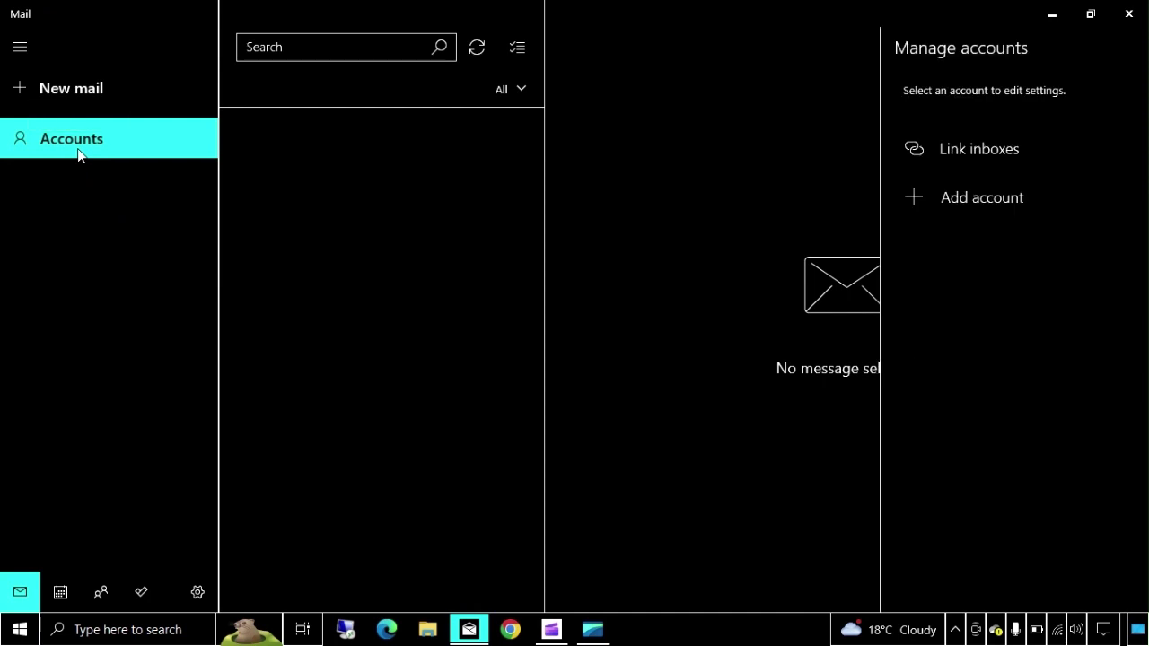
pyautogui.click(966, 213)
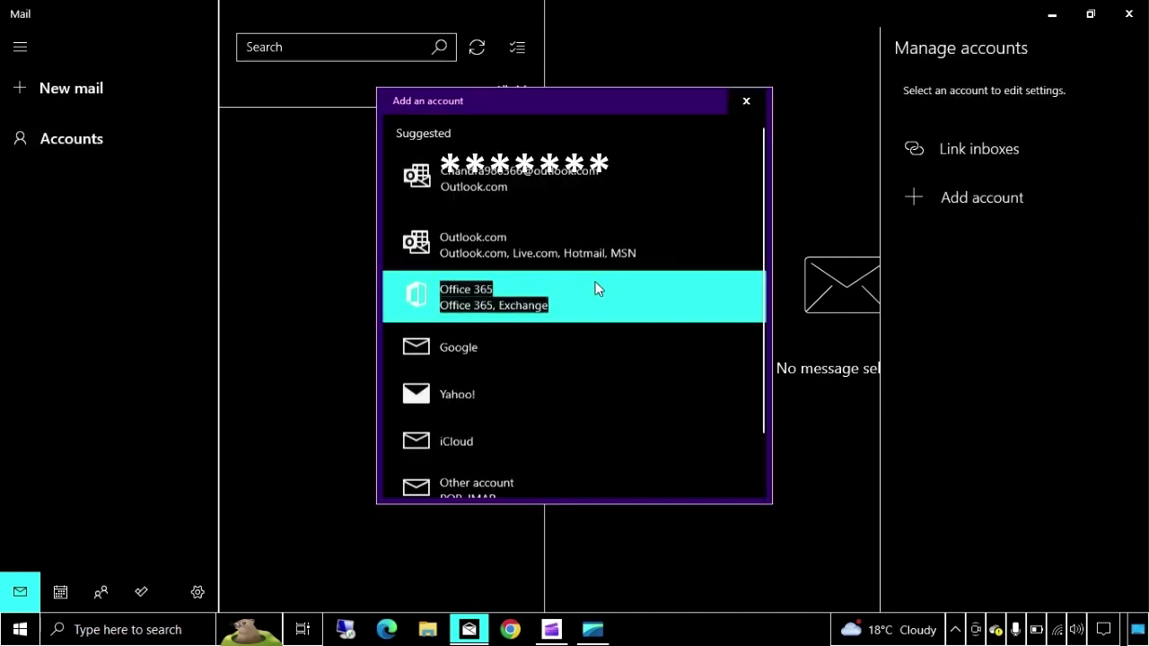
pyautogui.scroll(-1, 598, 288)
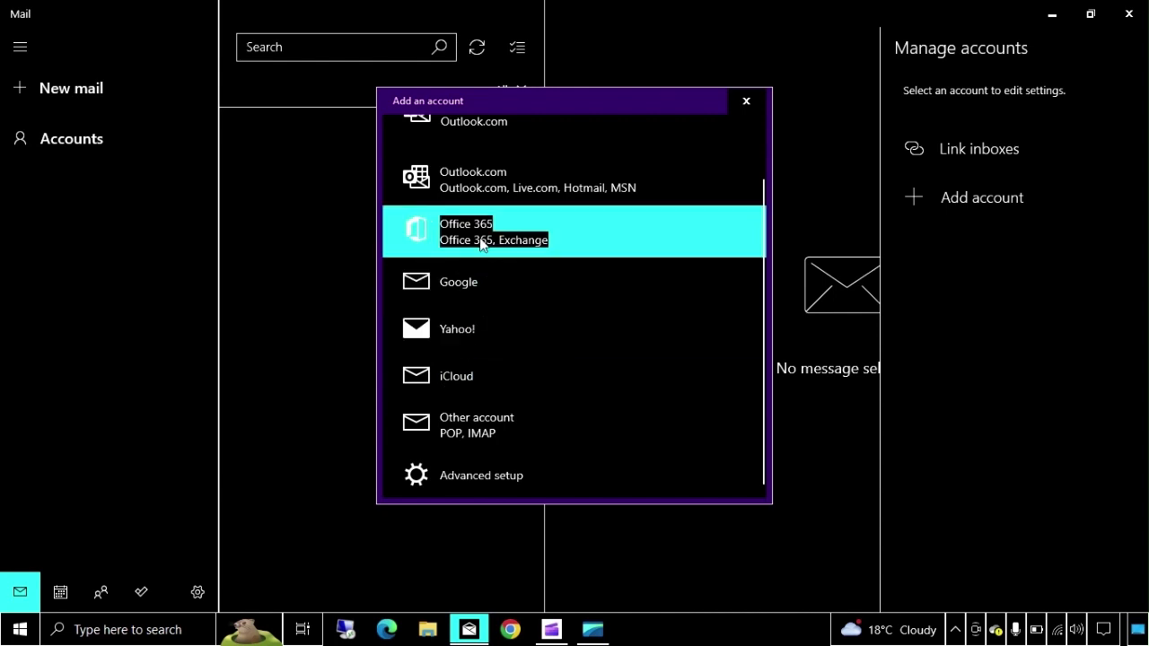
pyautogui.click(482, 191)
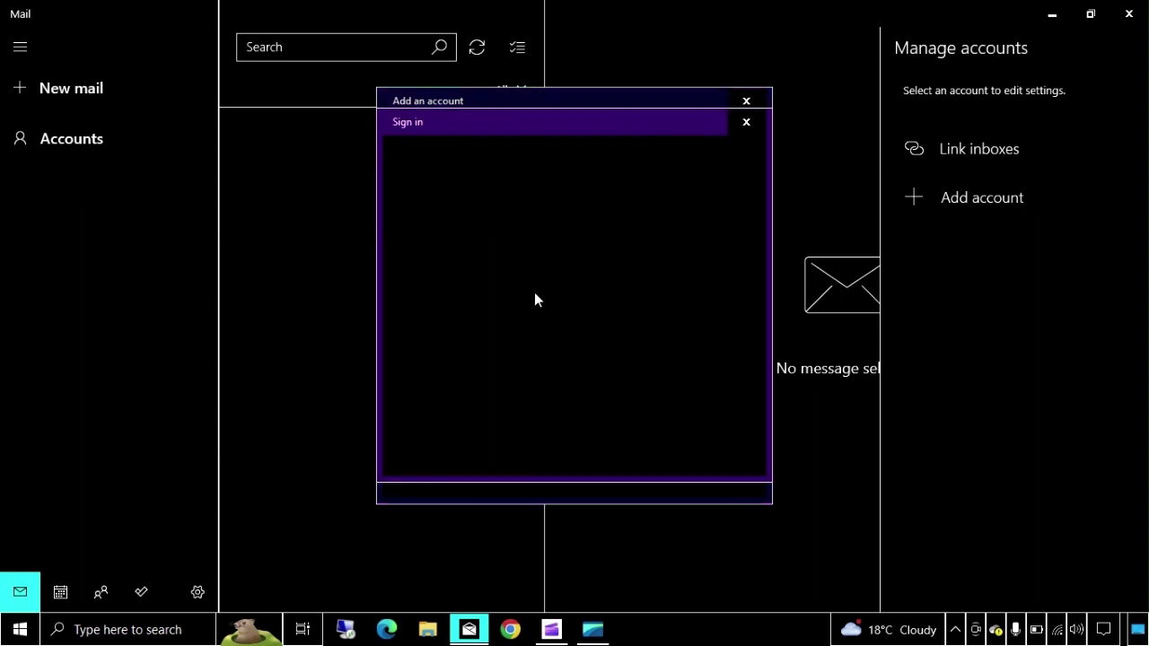
# - Sign in to Microsoft with the Outlook.com address and the account password
pyautogui.click(640, 442)
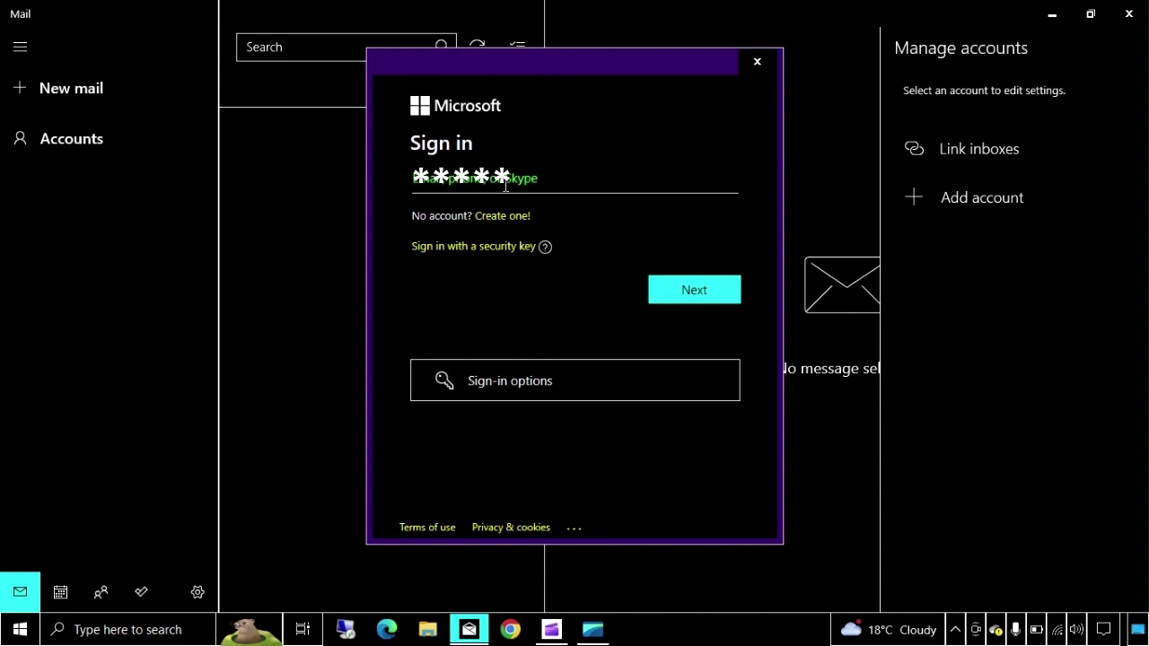
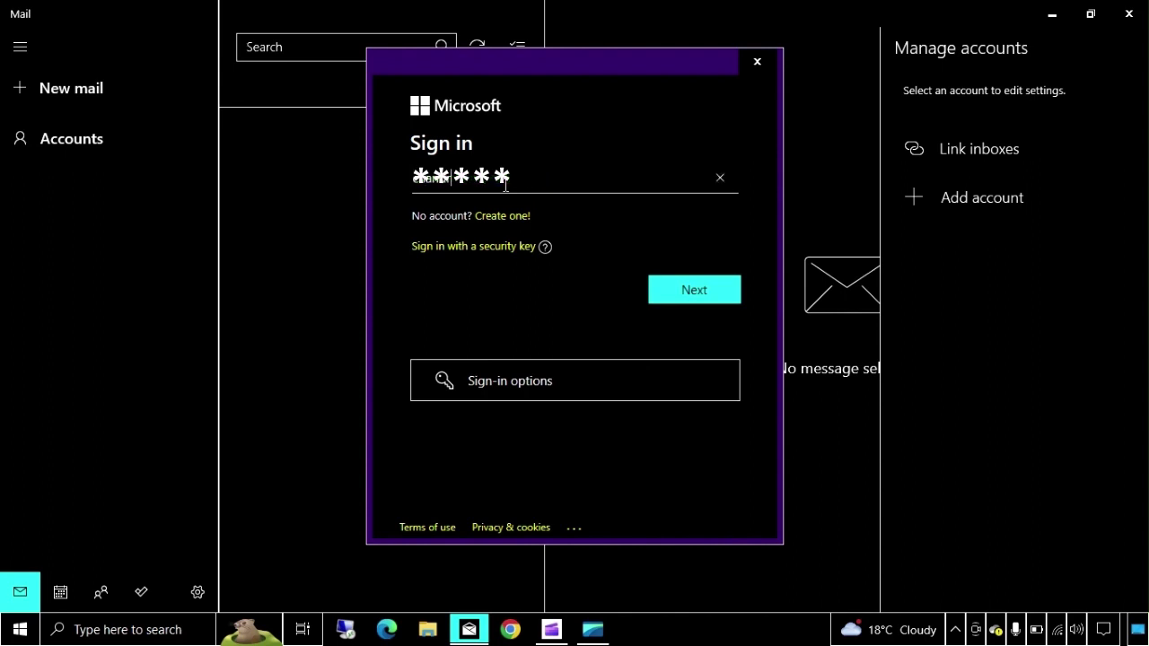
pyautogui.click(719, 296)
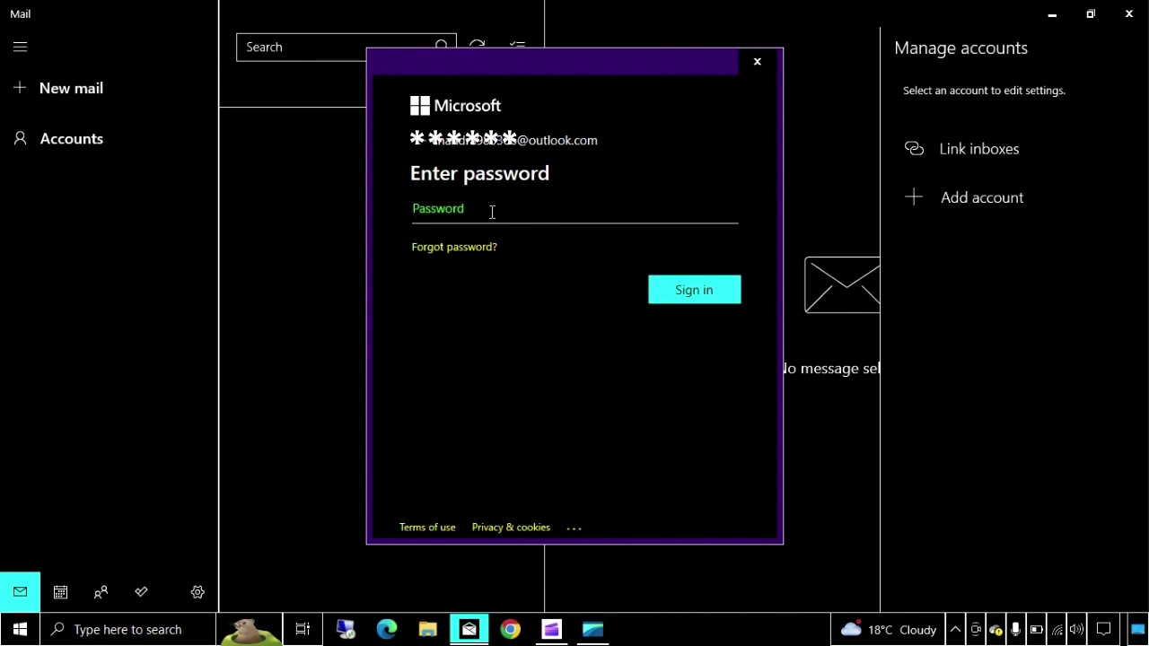
pyautogui.write('*********')
pyautogui.click(687, 291)
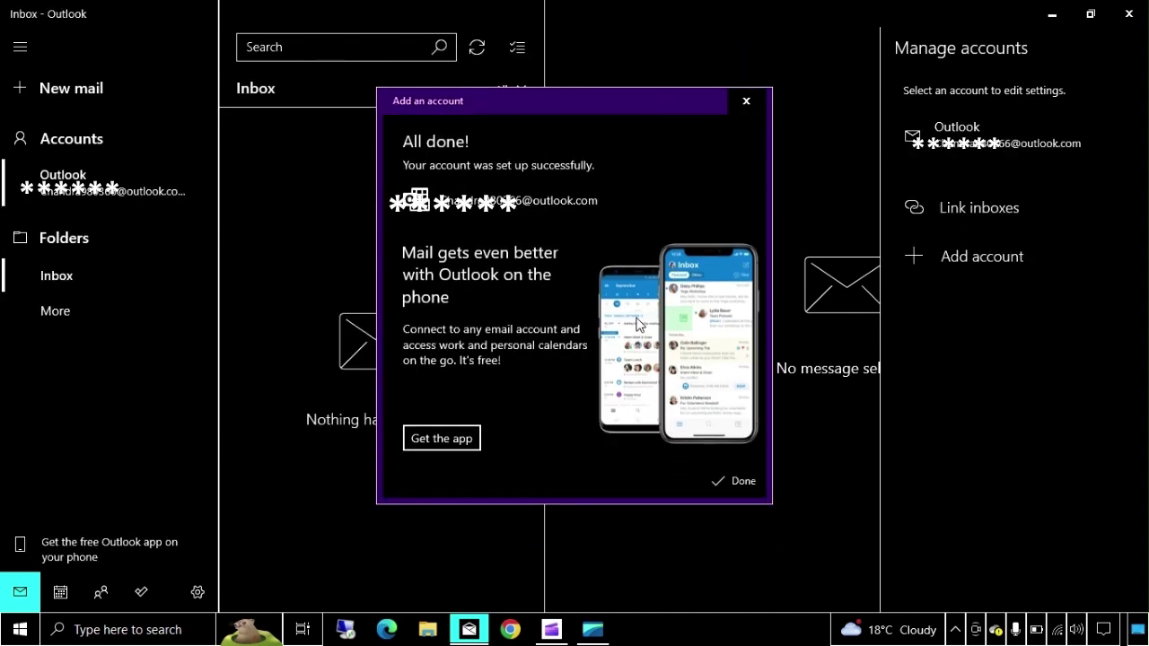
# - Close the 'All done!' dialog so the Outlook Inbox syncs its messages
pyautogui.click(734, 481)
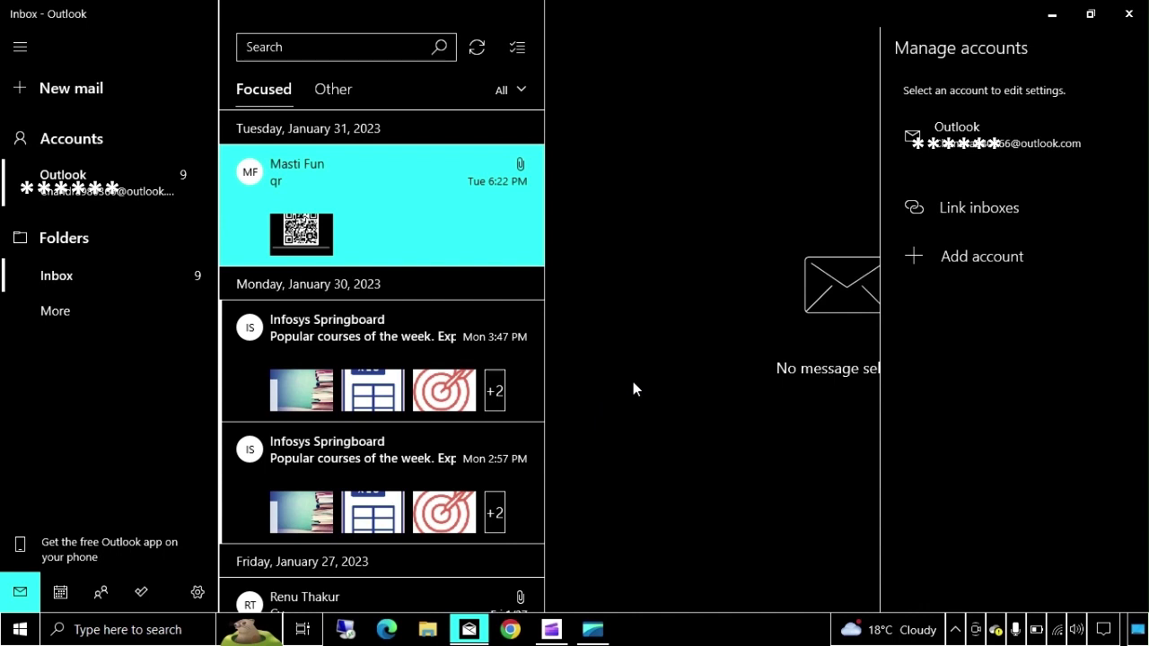
# - Close the Mail window and refresh the desktop
pyautogui.click(1128, 13)
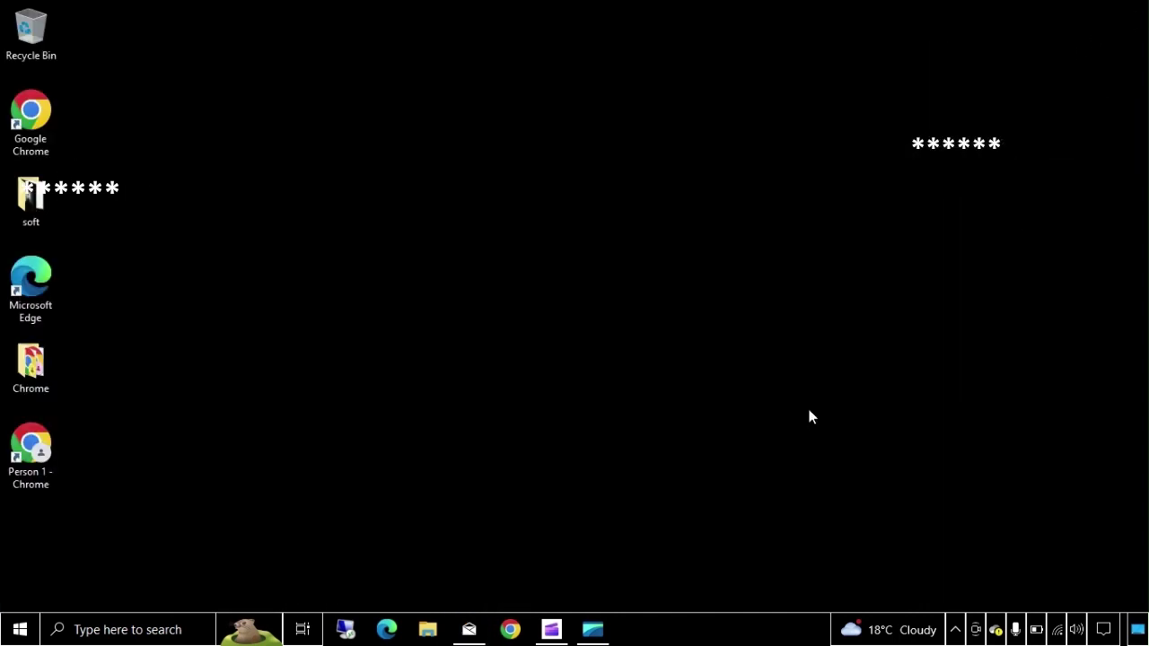
pyautogui.rightClick(400, 454)
pyautogui.click(442, 307)
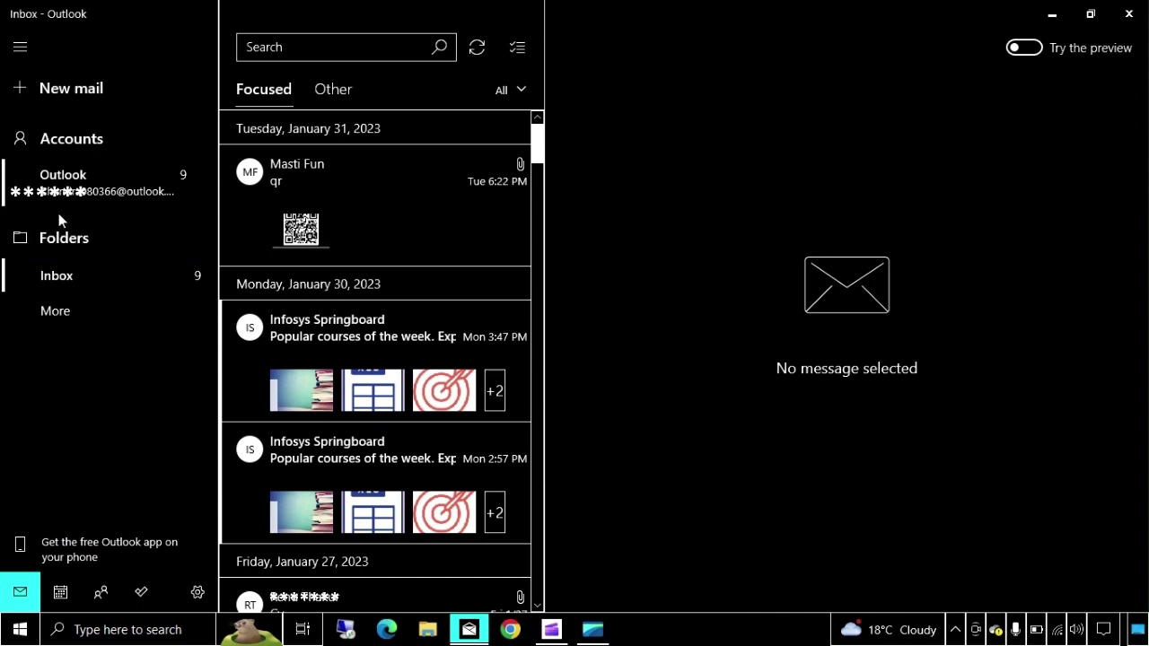
# - Confirm the Outlook account in Mail's Accounts pane and Add account list, then minimize to the desktop
pyautogui.click(82, 178)
pyautogui.click(72, 139)
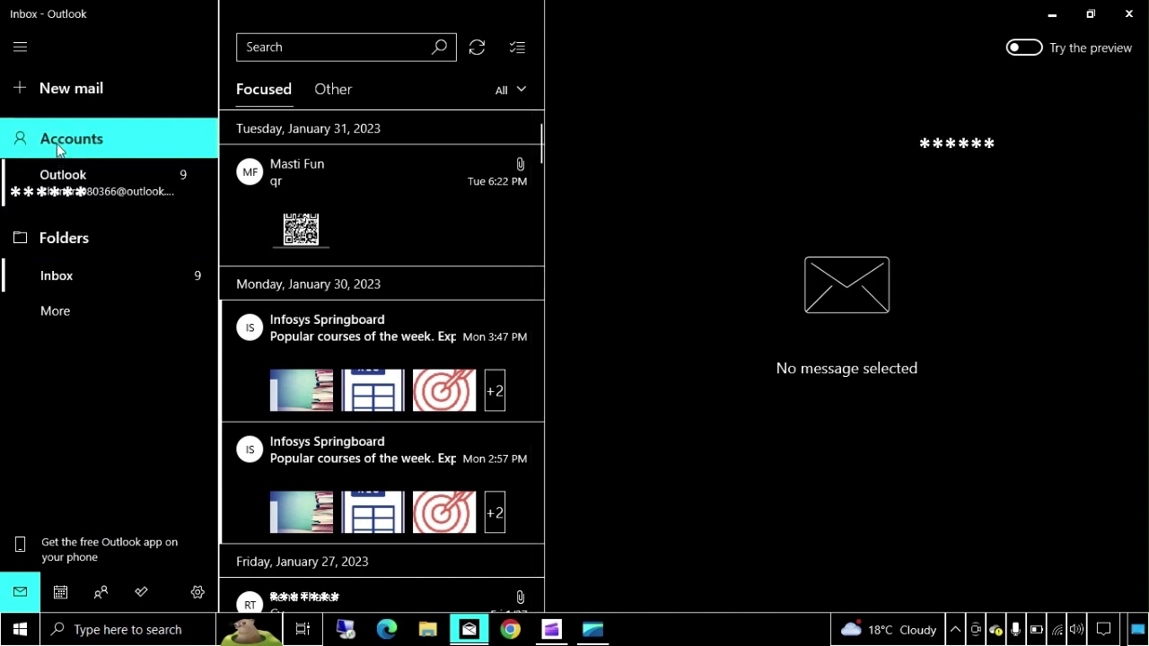
pyautogui.click(951, 257)
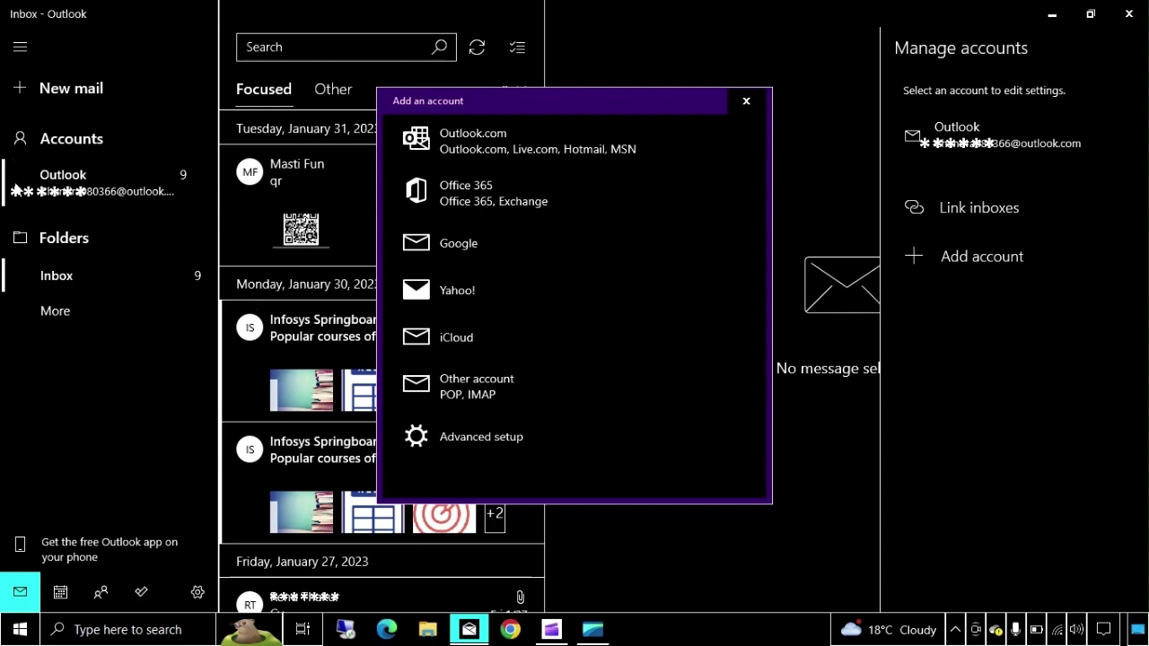
pyautogui.click(762, 100)
pyautogui.press('super+d')
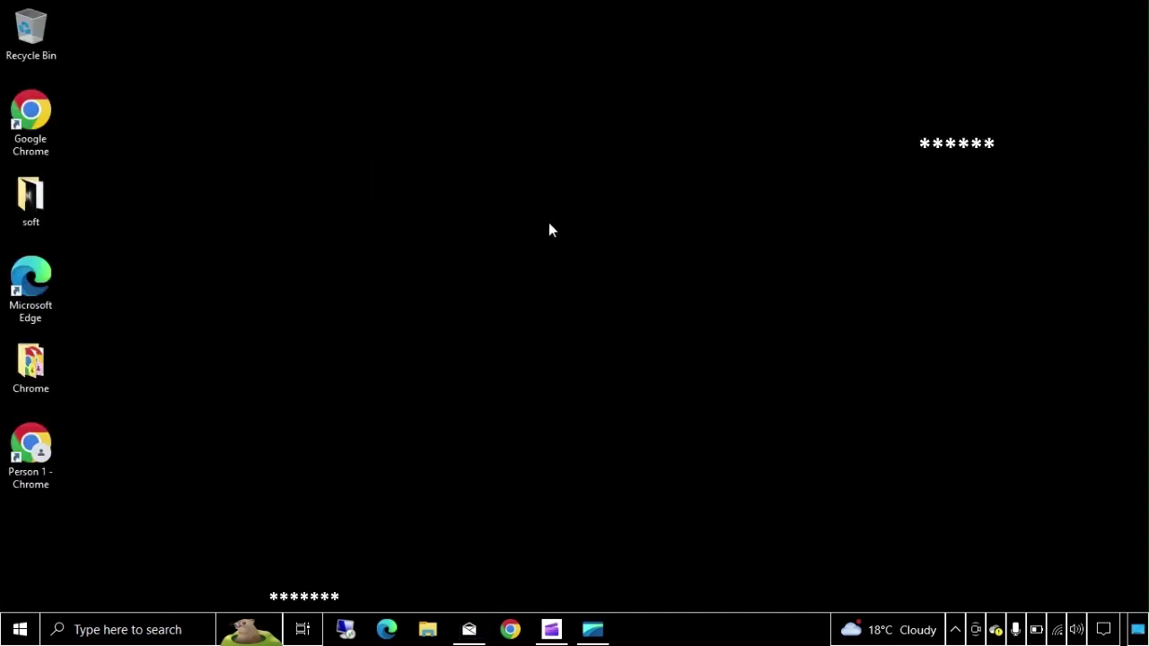